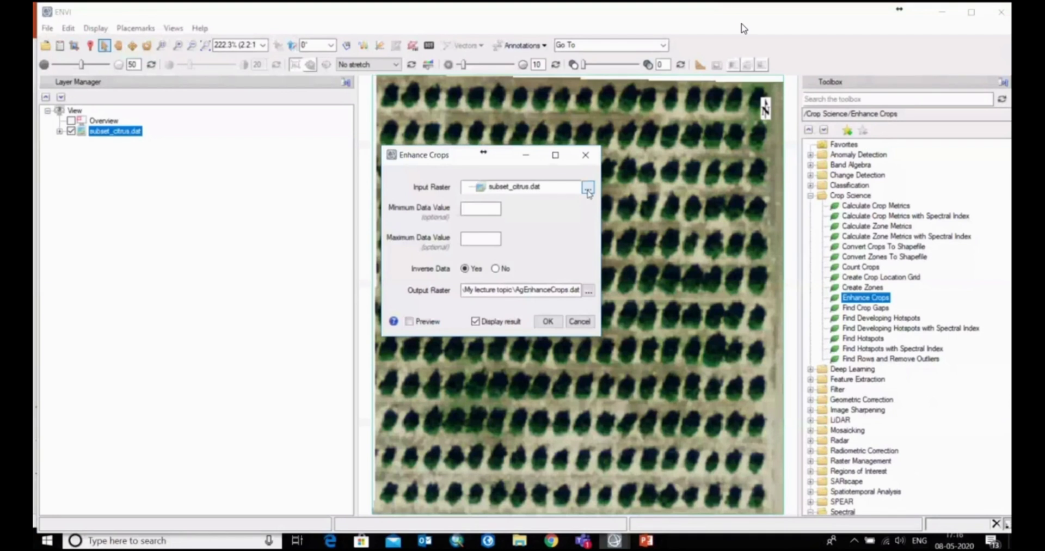
Run Enhance Crops on only the Green band of subset_citrus.dat, keeping inverse data enabled
click(588, 188)
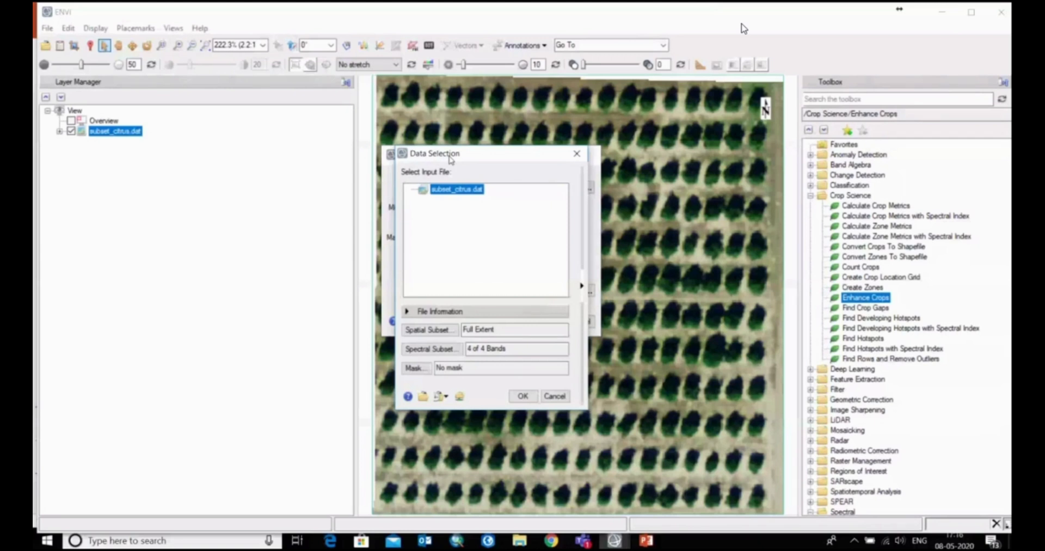
drag(449, 158, 527, 161)
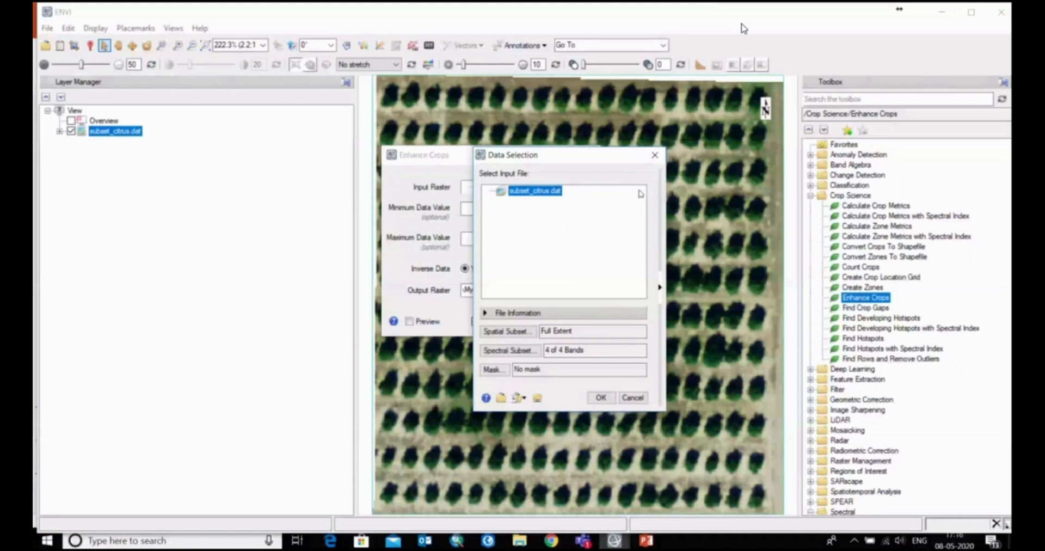
click(508, 350)
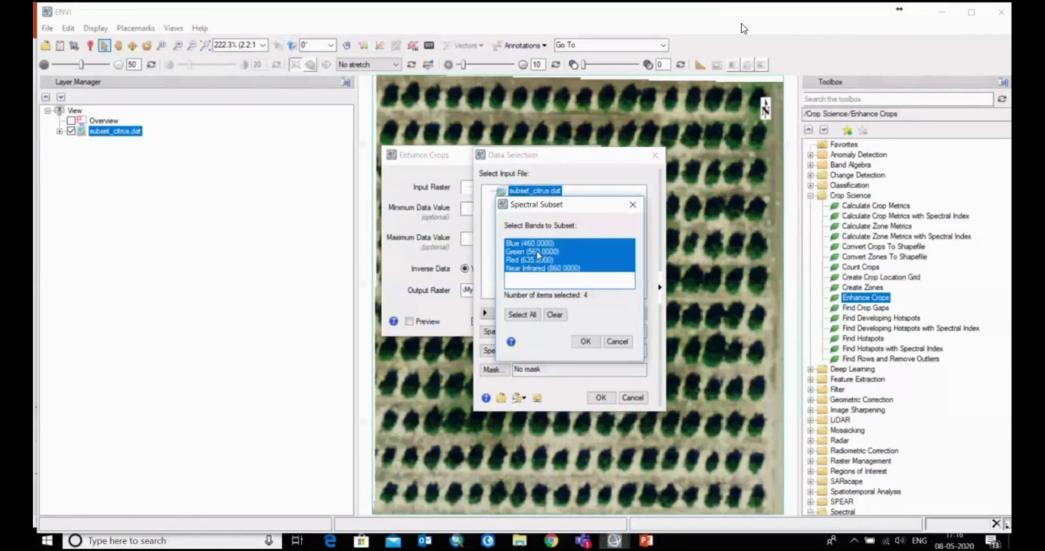
click(538, 252)
click(585, 341)
click(616, 395)
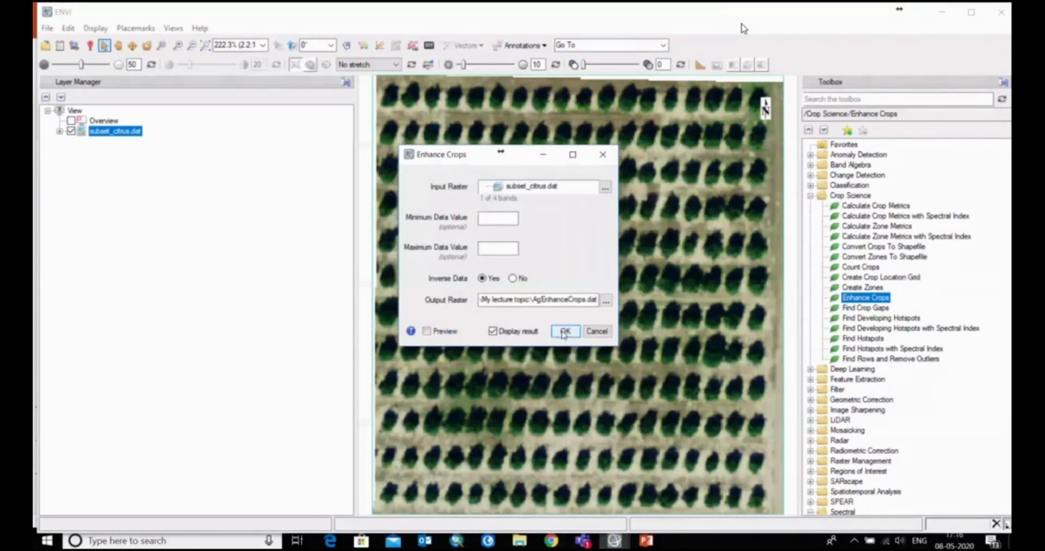
click(556, 329)
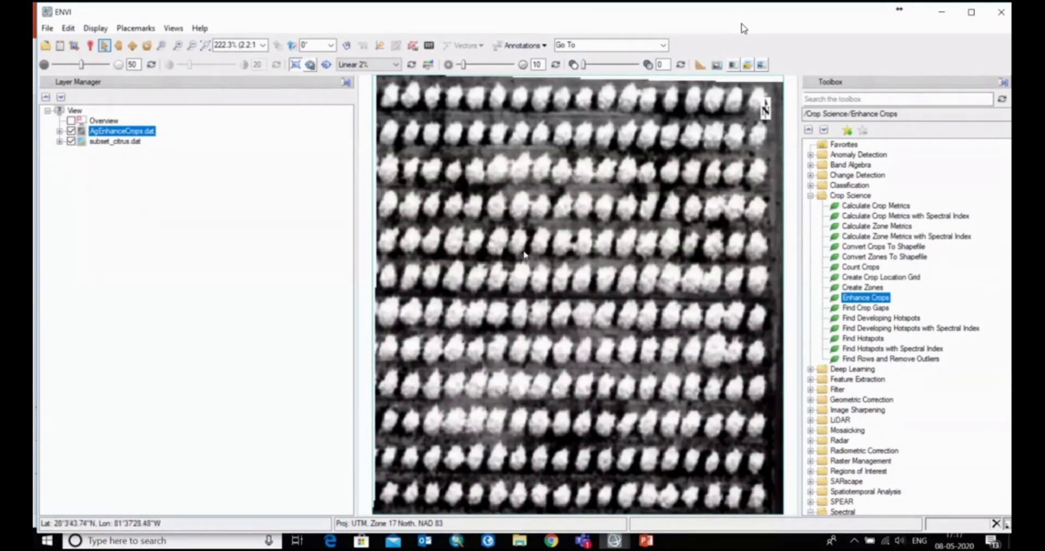
Start the Count Crops tool and choose AgEnhanceCrops.dat as its input raster
double_click(858, 267)
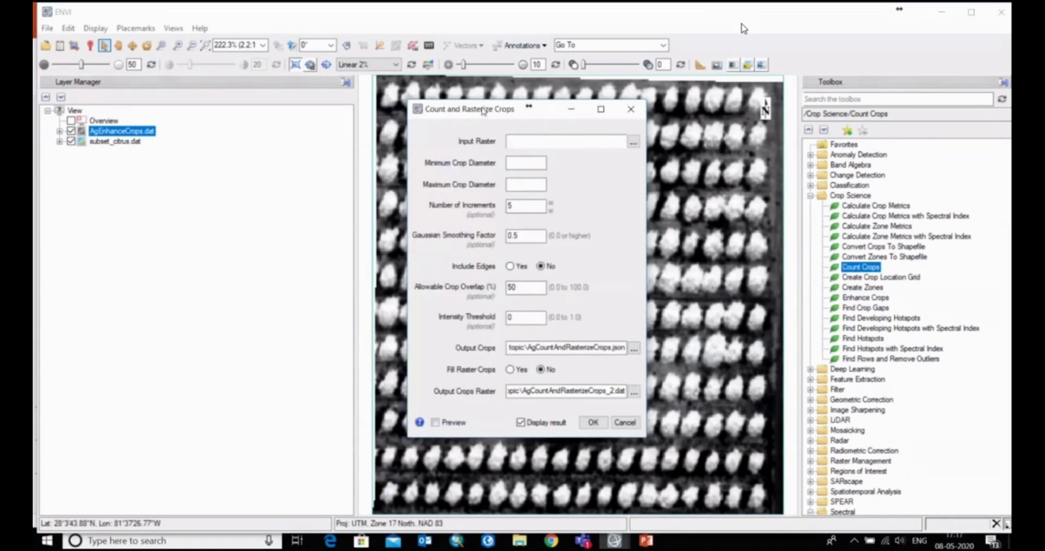
drag(481, 113, 492, 108)
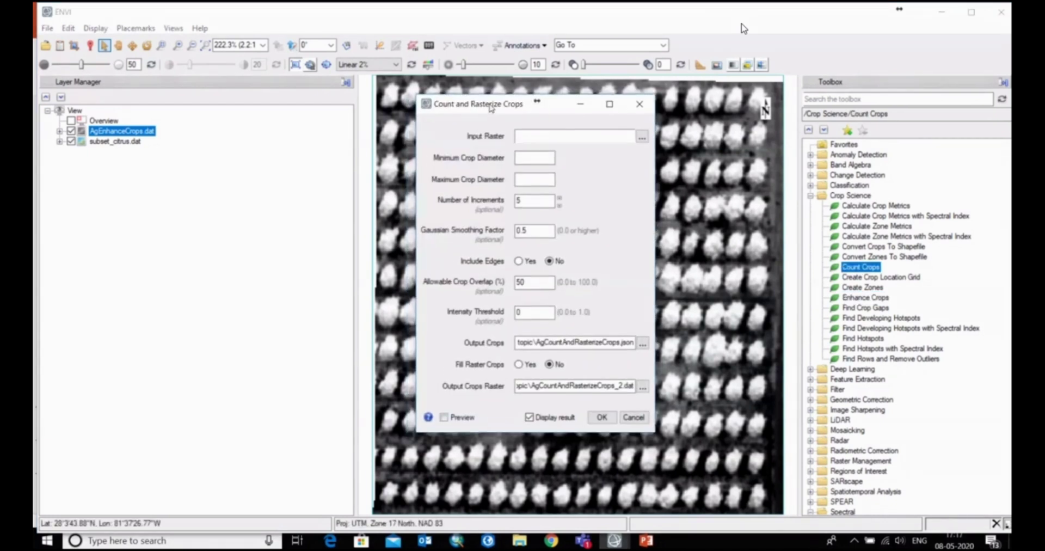
click(641, 138)
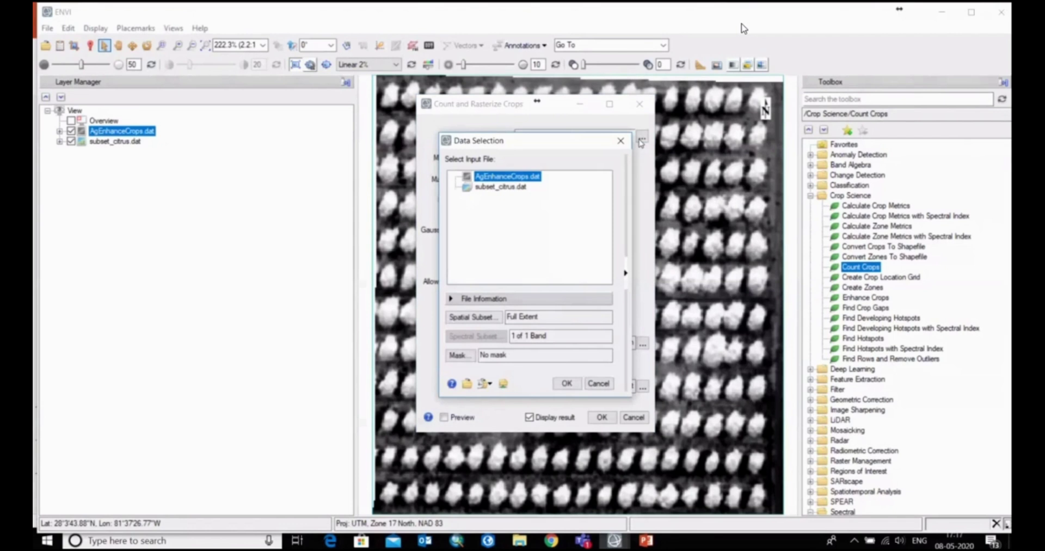
drag(495, 143, 449, 142)
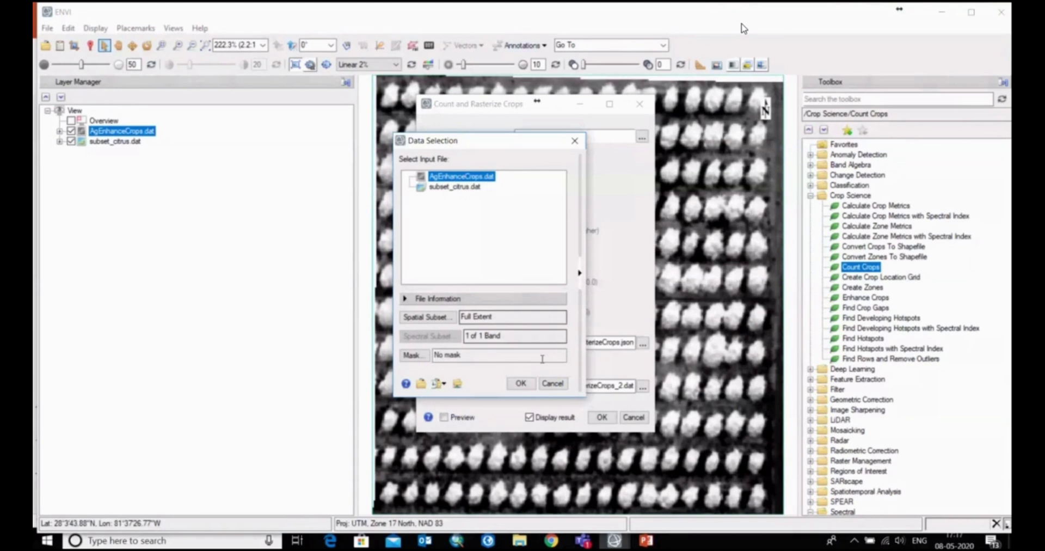
click(523, 384)
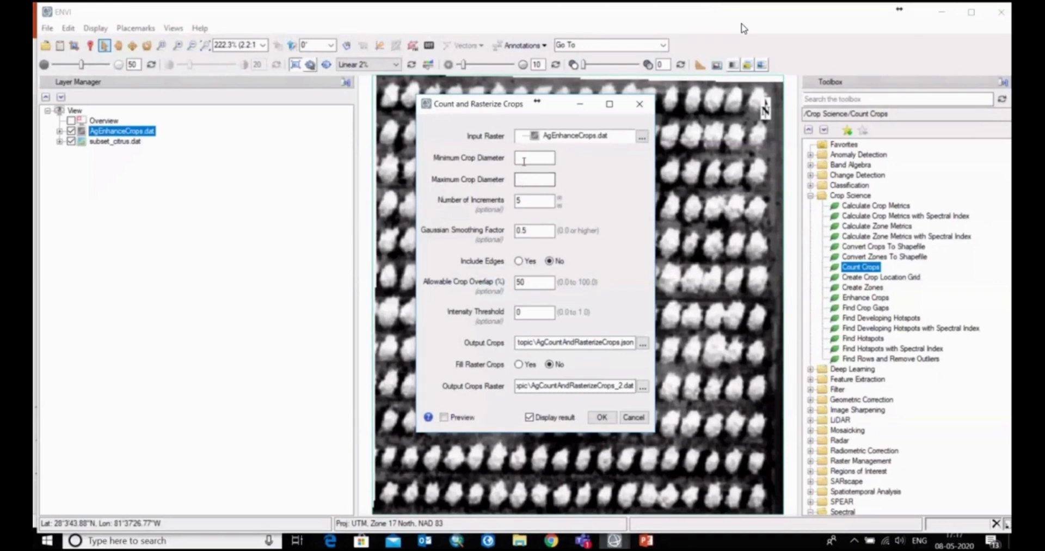
Set the minimum crop diameter to 1.7 and the maximum to 4.8, and run the crop count
click(530, 158)
text(1.4)
click(522, 178)
click(534, 158)
key(BackSpace)
text(7)
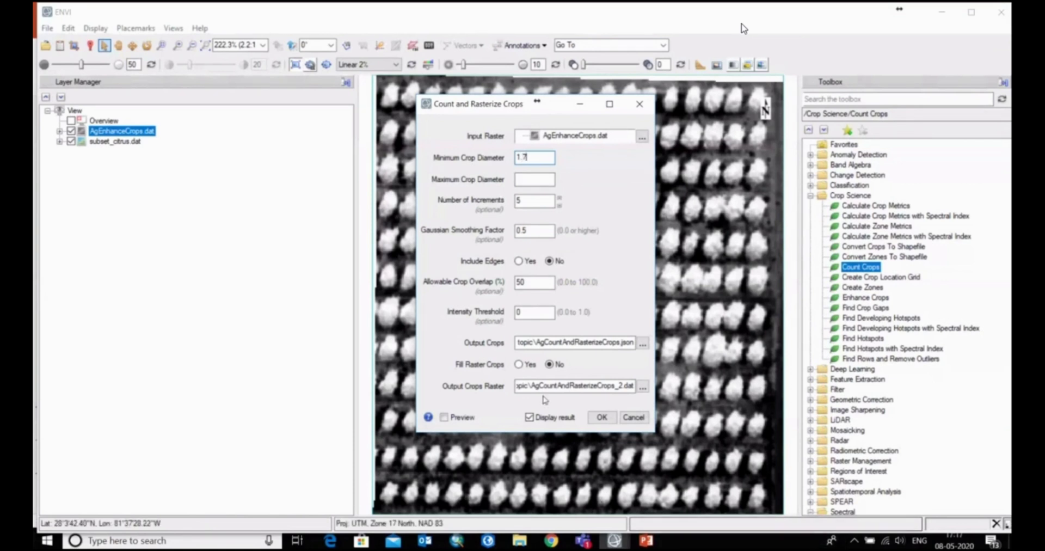
click(524, 178)
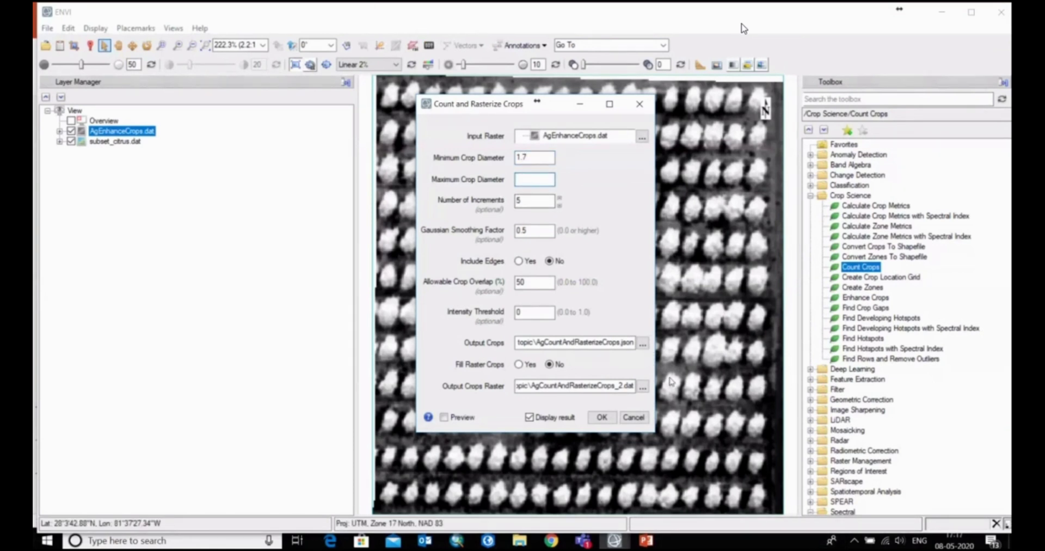
text(4.8)
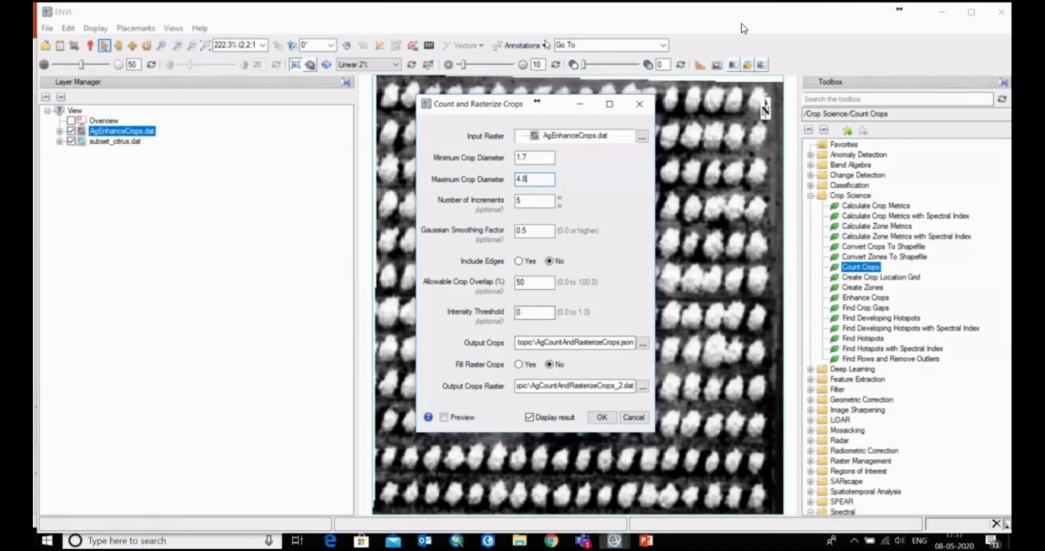
drag(504, 109, 490, 88)
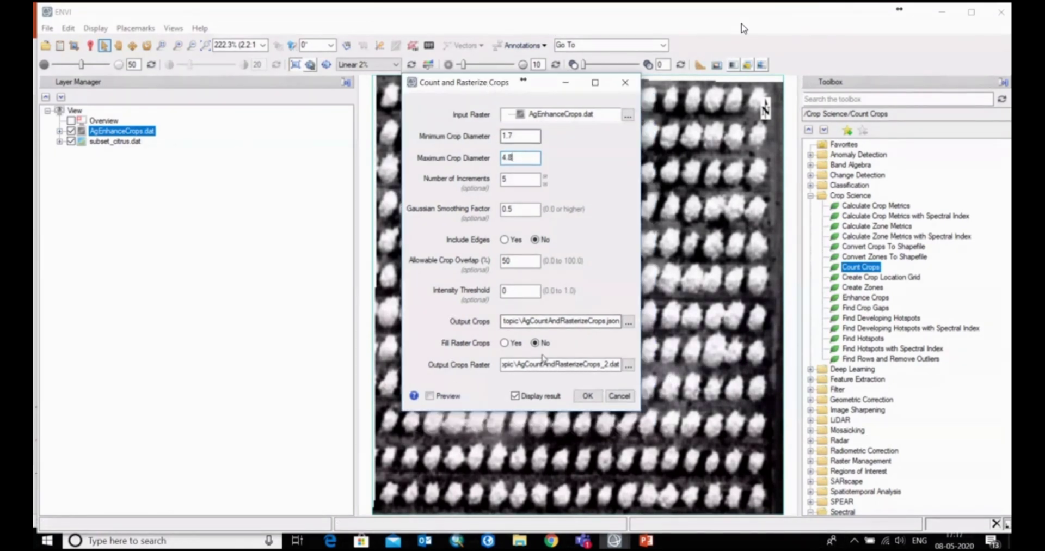
click(588, 396)
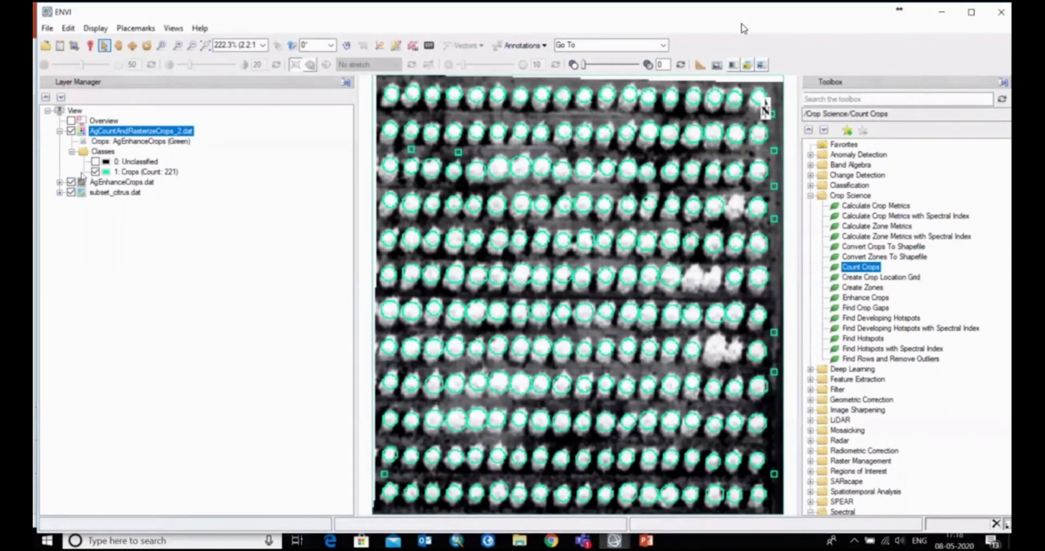
Hide the AgCountAndRasterizeCrops_2.dat and AgEnhanceCrops.dat layers to show the original citrus image
click(71, 131)
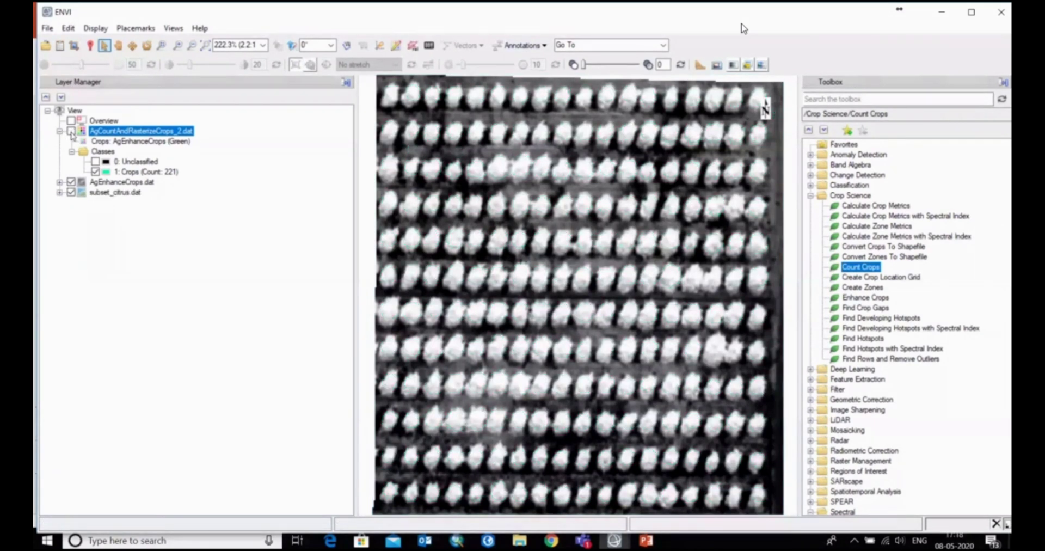
click(71, 183)
click(71, 182)
click(71, 183)
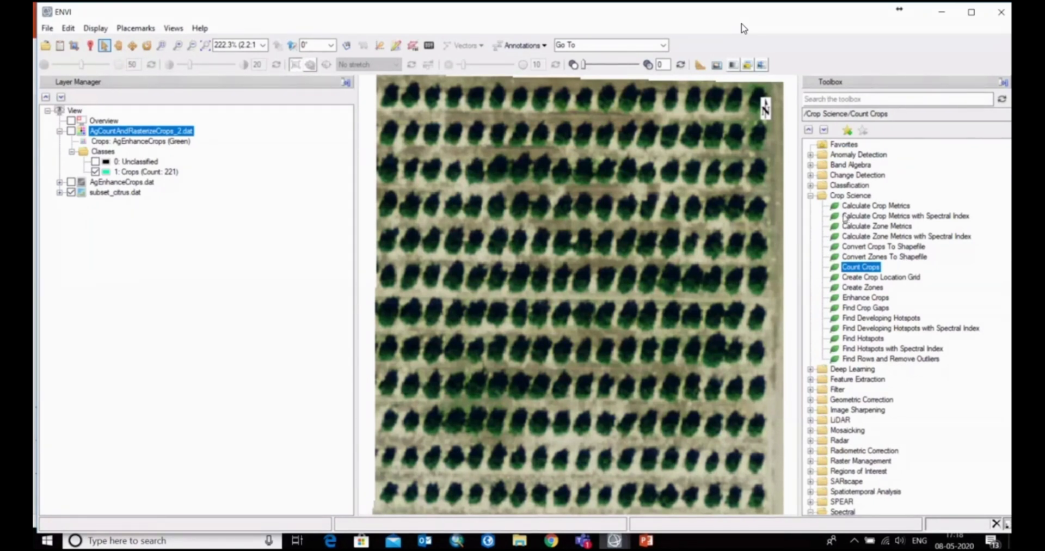
Calculate NDVI for subset_citrus.dat with red band 3 and near-infrared band 4, outputting the result to memory
scroll(882, 309, down, 2)
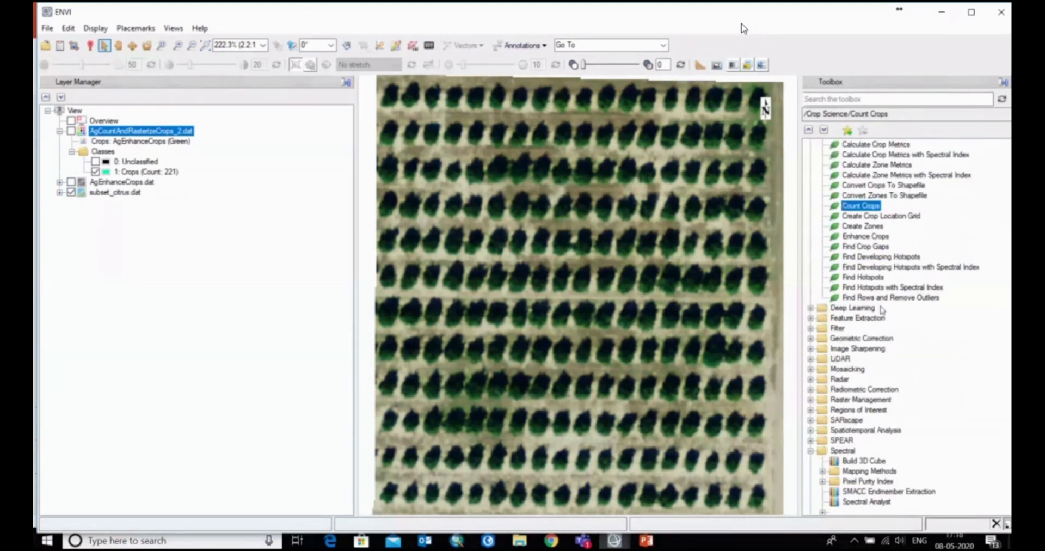
scroll(882, 309, down, 1)
scroll(882, 309, down, 4)
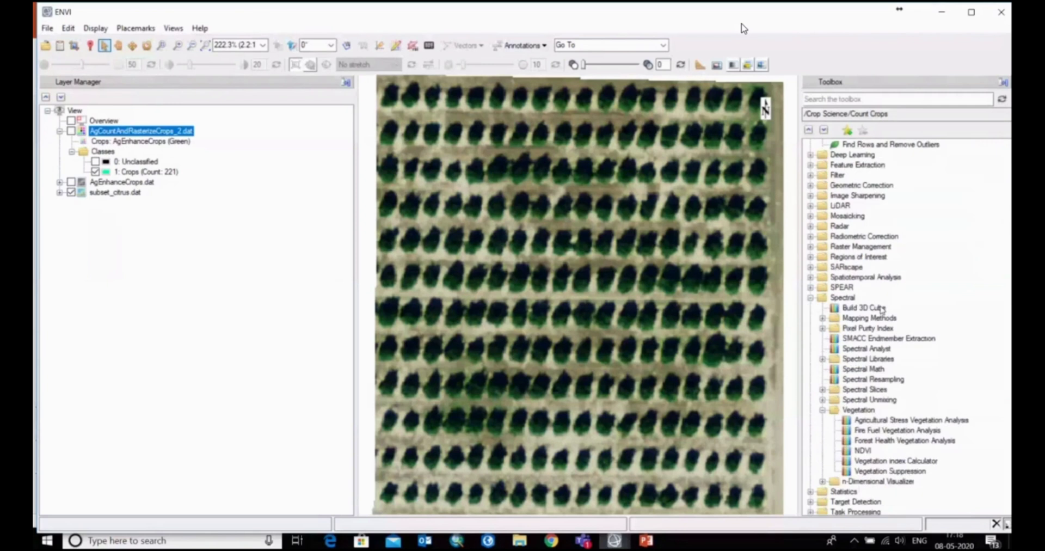
double_click(860, 451)
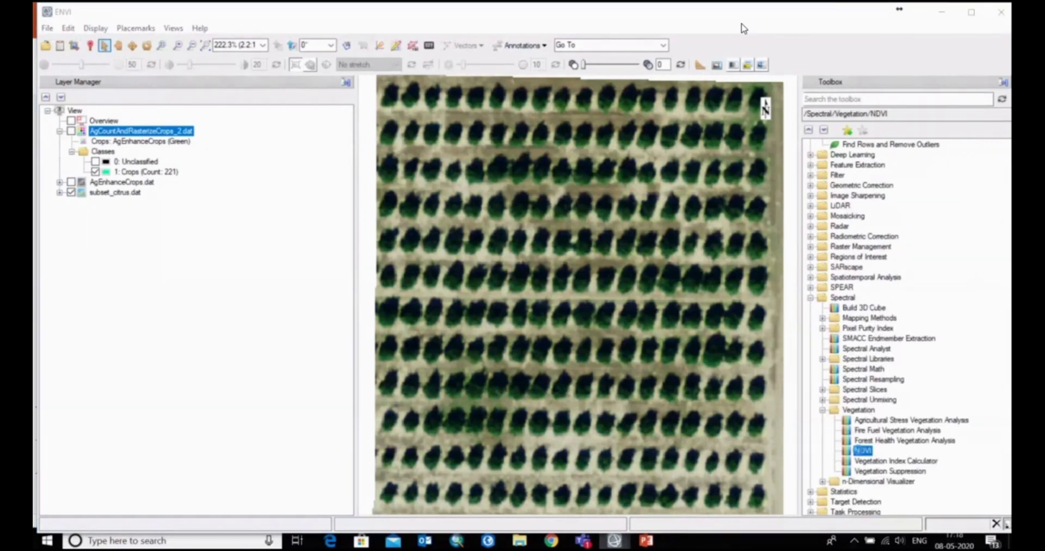
drag(276, 94, 366, 129)
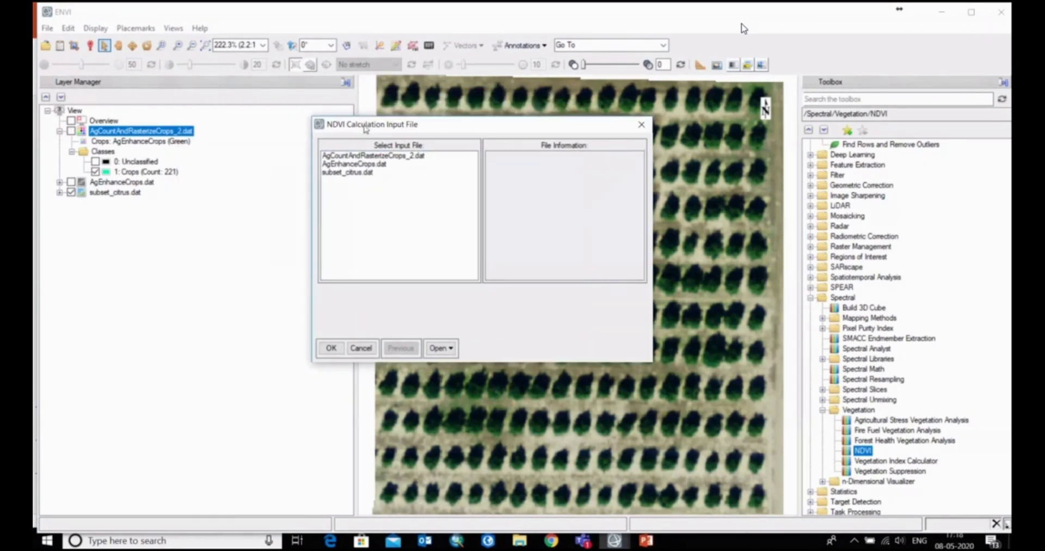
click(343, 172)
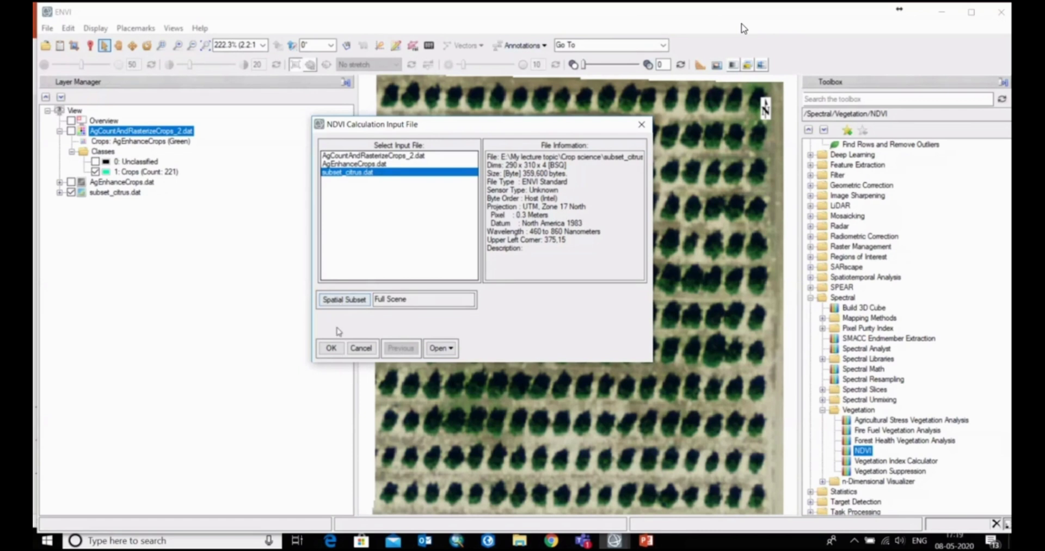
click(331, 348)
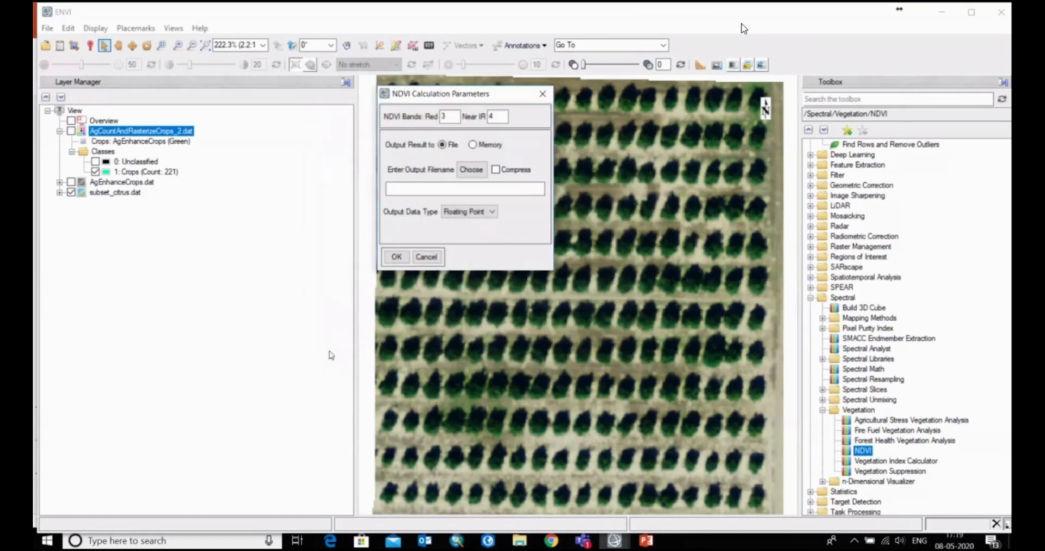
drag(416, 97, 450, 139)
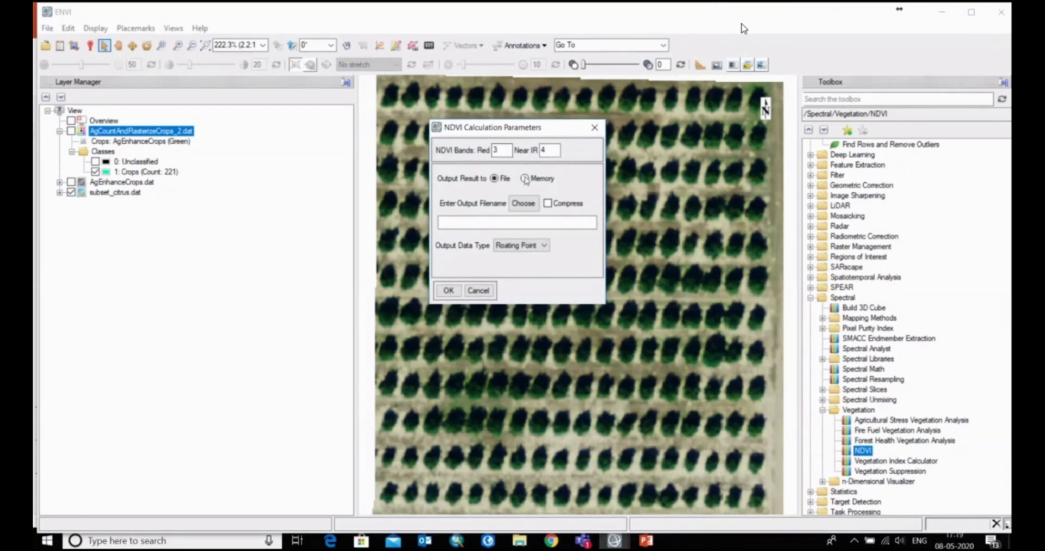
click(525, 179)
click(448, 290)
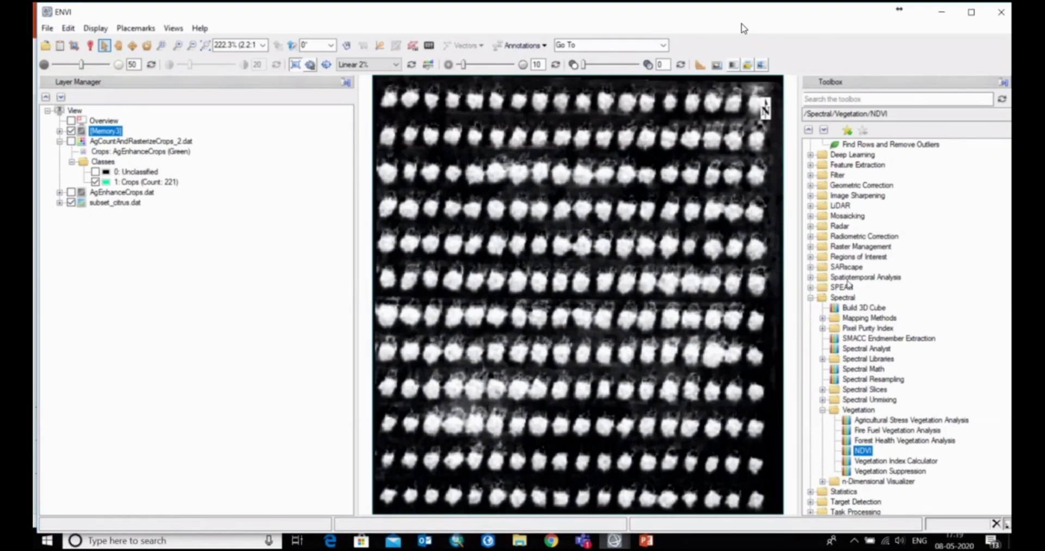
Run Count Crops on the NDVI raster [Memory3] with a minimum crop diameter of 1.7
scroll(889, 287, up, 5)
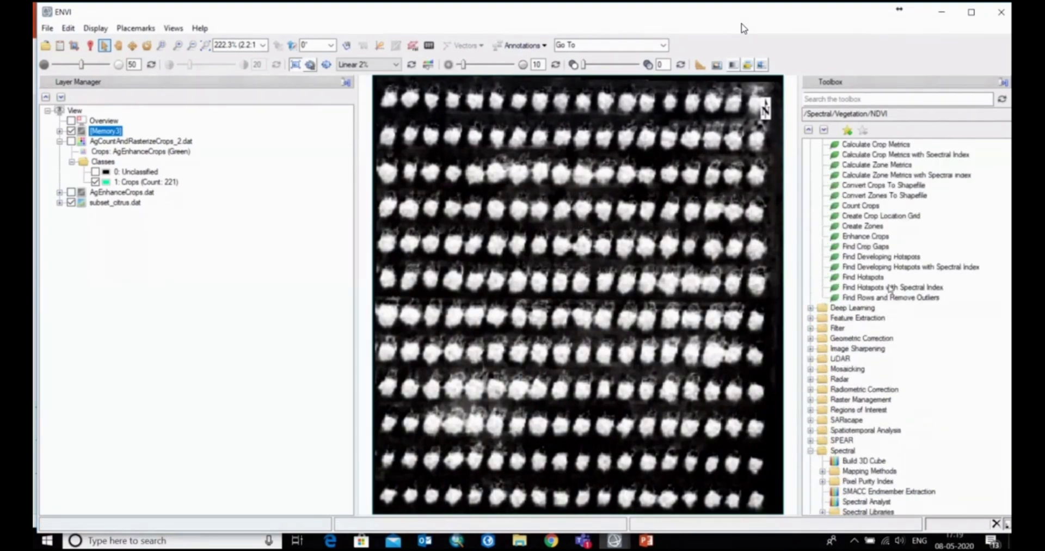
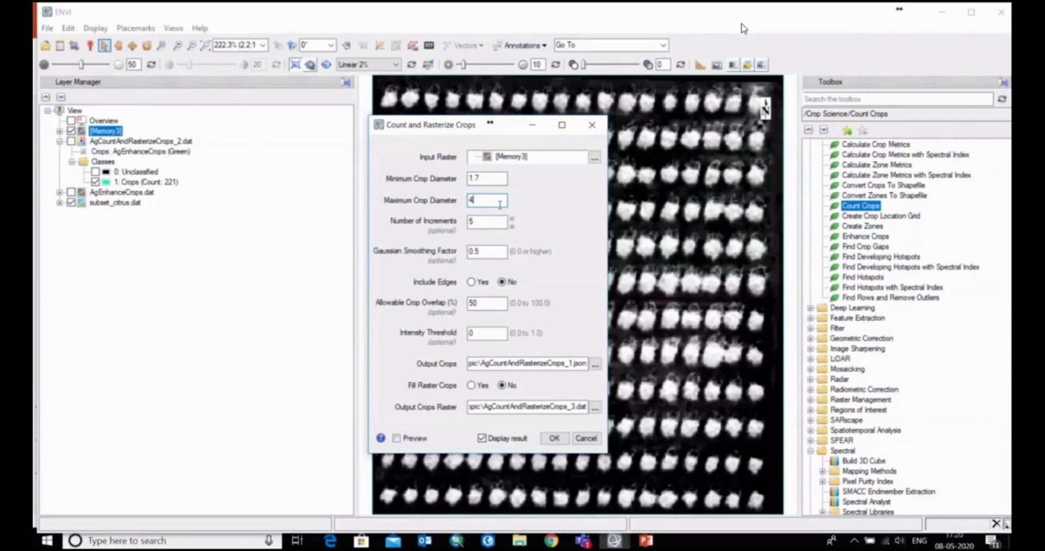
click(555, 440)
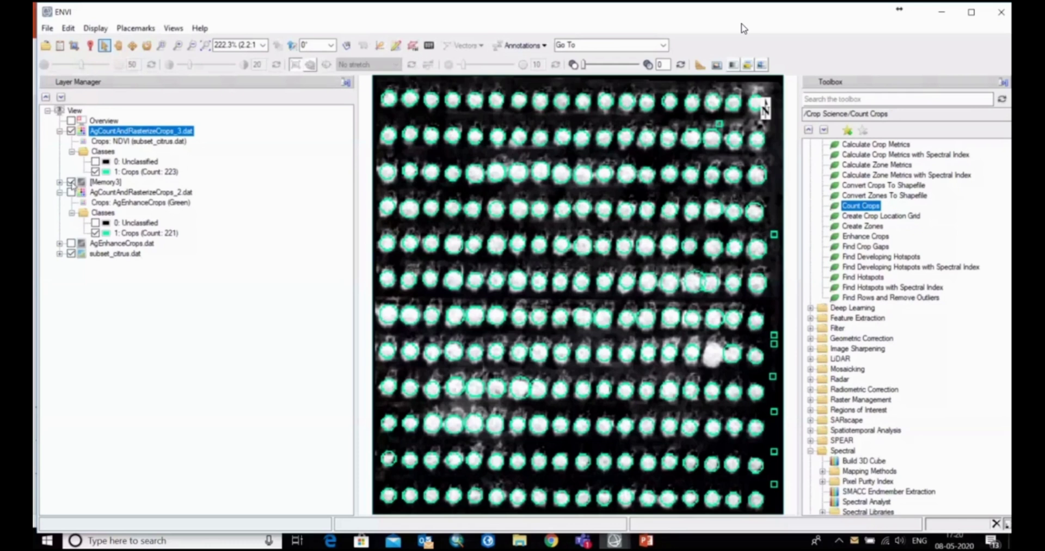
Hide the [Memory3] NDVI layer to view the NDVI-based crop circles over the original citrus image
click(71, 182)
click(71, 182)
click(70, 182)
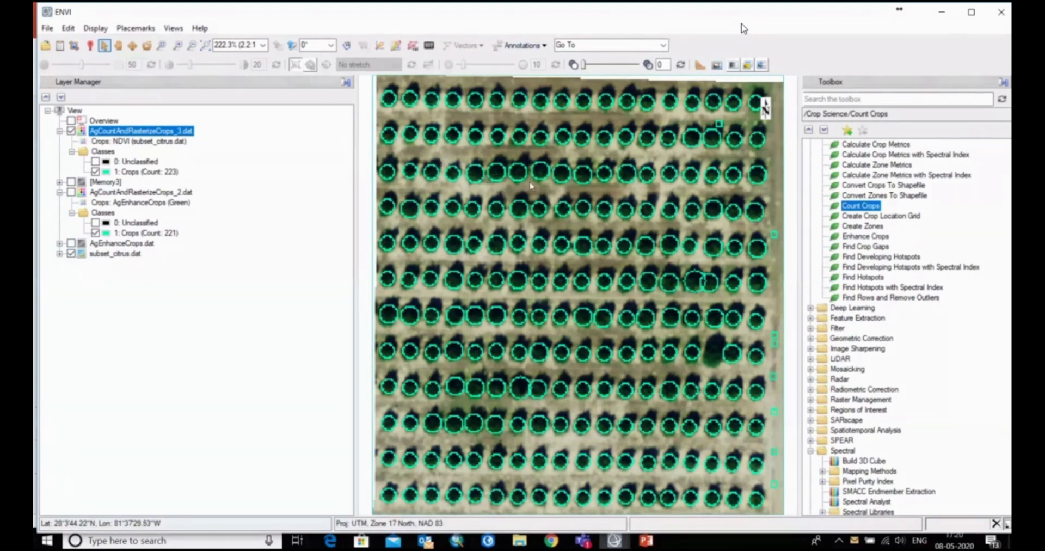
click(71, 182)
click(72, 182)
Compare the AgCountAndRasterizeCrops_2.dat and AgCountAndRasterizeCrops_3.dat crop circles over the citrus image by switching their visibility
click(71, 193)
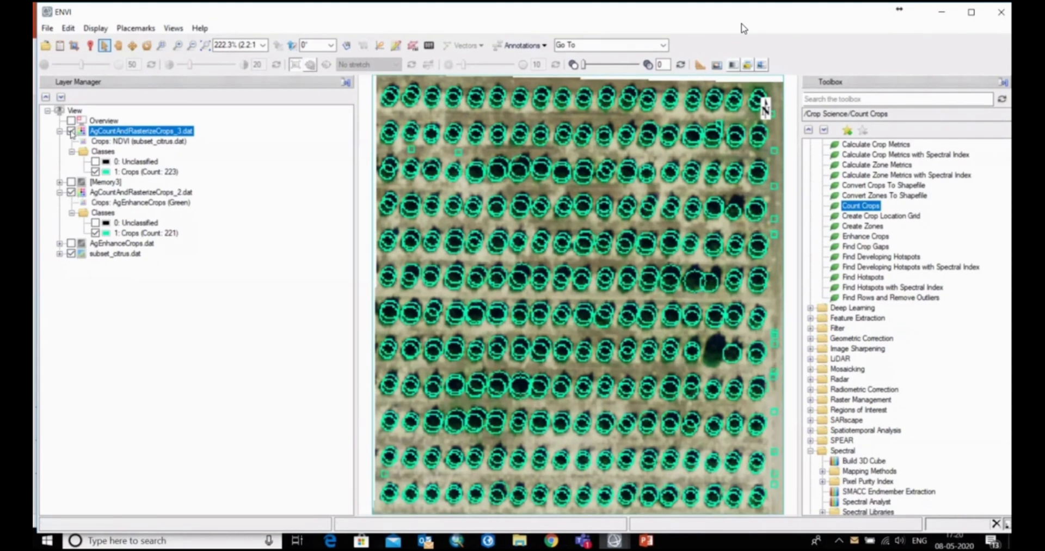
click(71, 132)
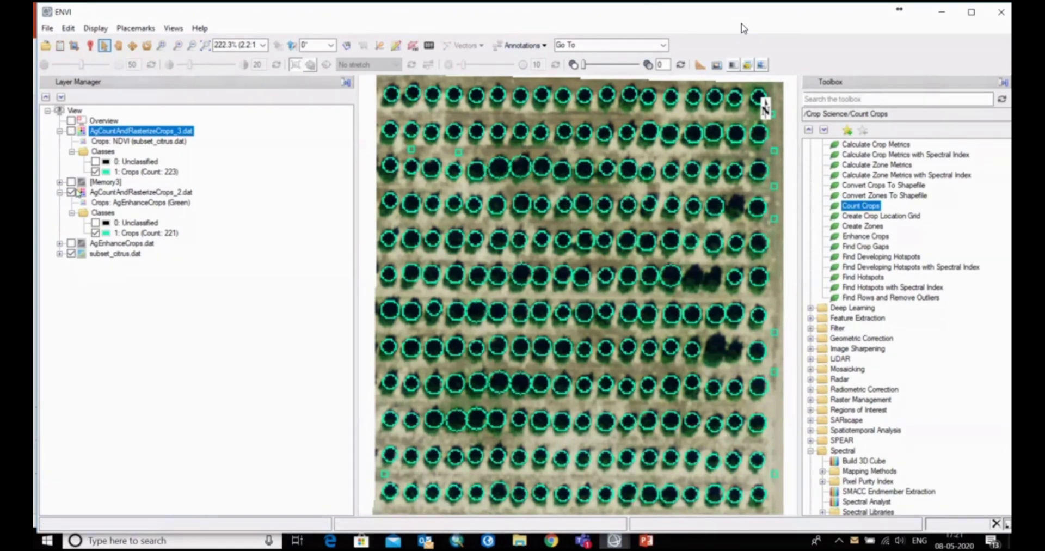
click(71, 193)
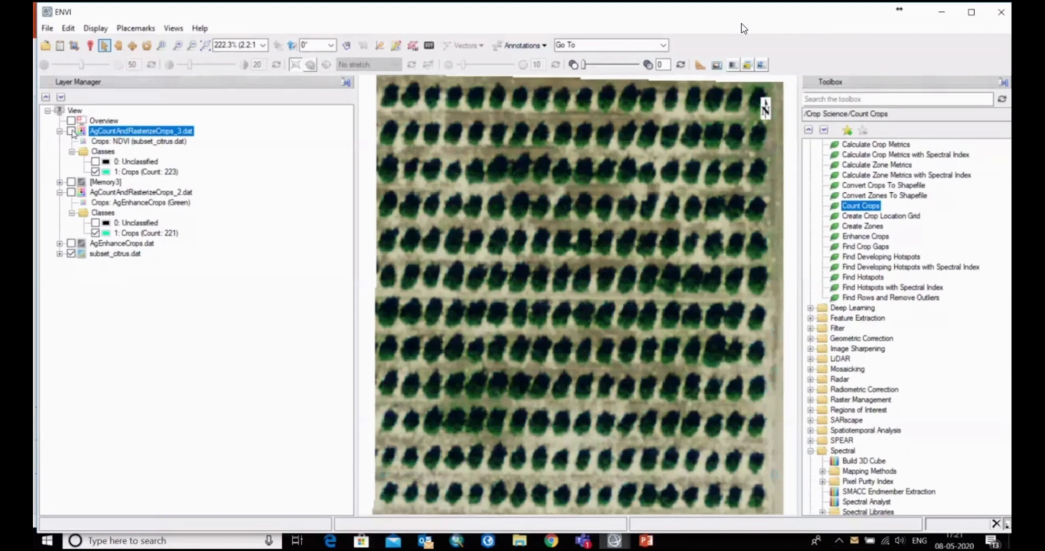
click(71, 131)
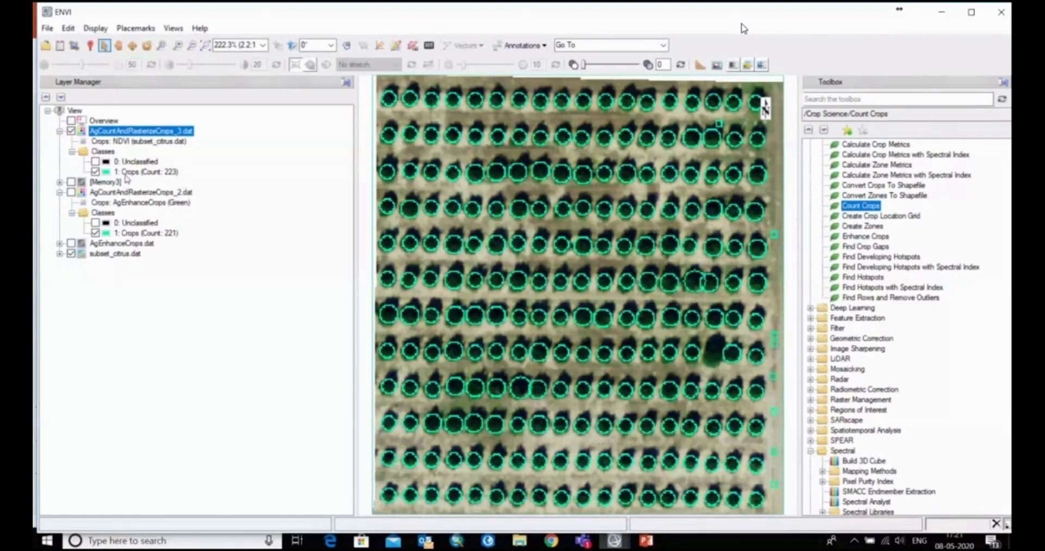
View the statistics for all classes of AgCountAndRasterizeCrops_3.dat, using AgCountAndRasterizeCrops_3.dat as the associated data input, and close the view
right_click(112, 153)
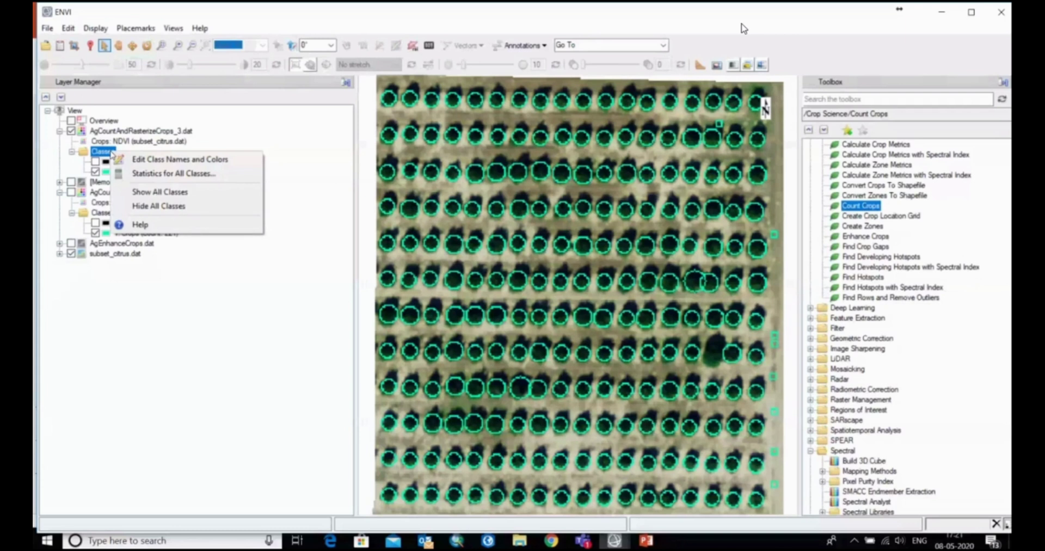
click(164, 174)
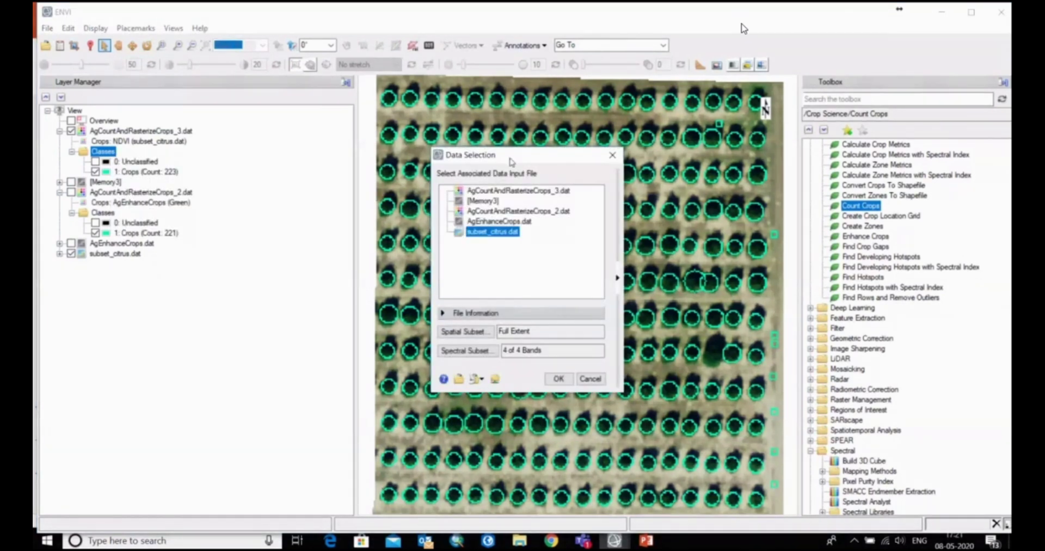
drag(512, 162, 515, 154)
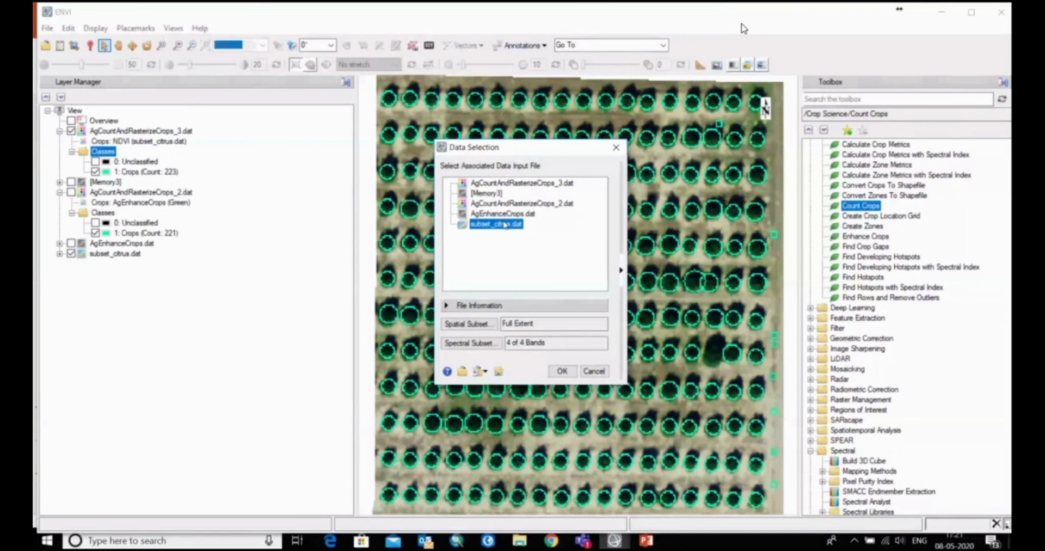
click(482, 184)
click(562, 372)
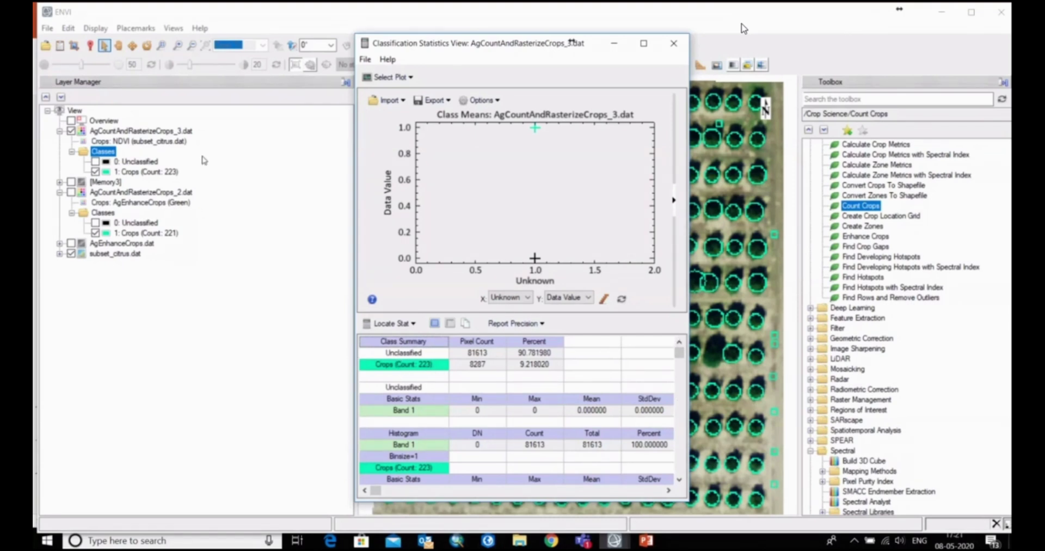
click(673, 45)
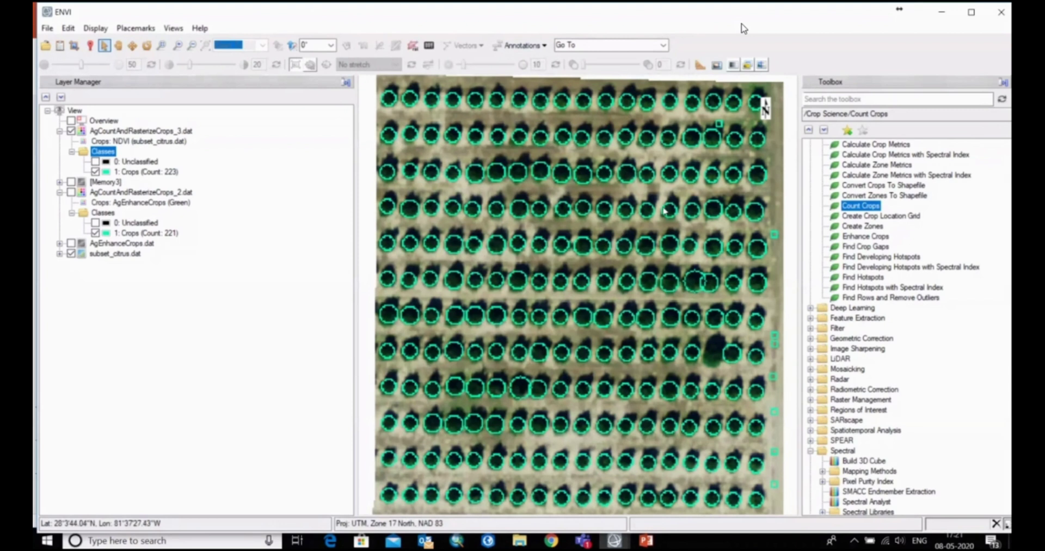
Show AgCountAndRasterizeCrops_2.dat in place of AgCountAndRasterizeCrops_3.dat and examine up close the trees without circles in the eastern rows
scroll(666, 210, down, 1)
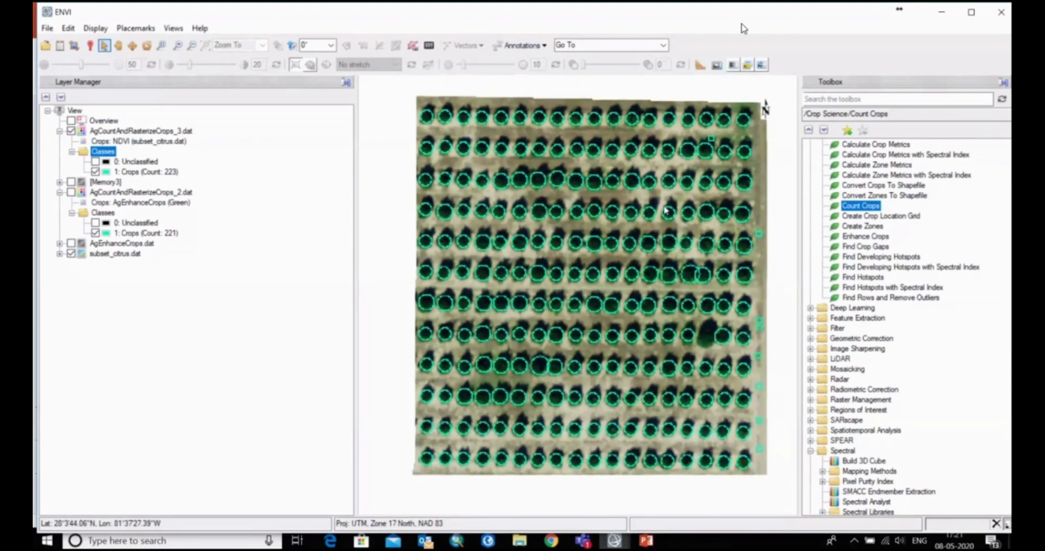
scroll(667, 211, up, 1)
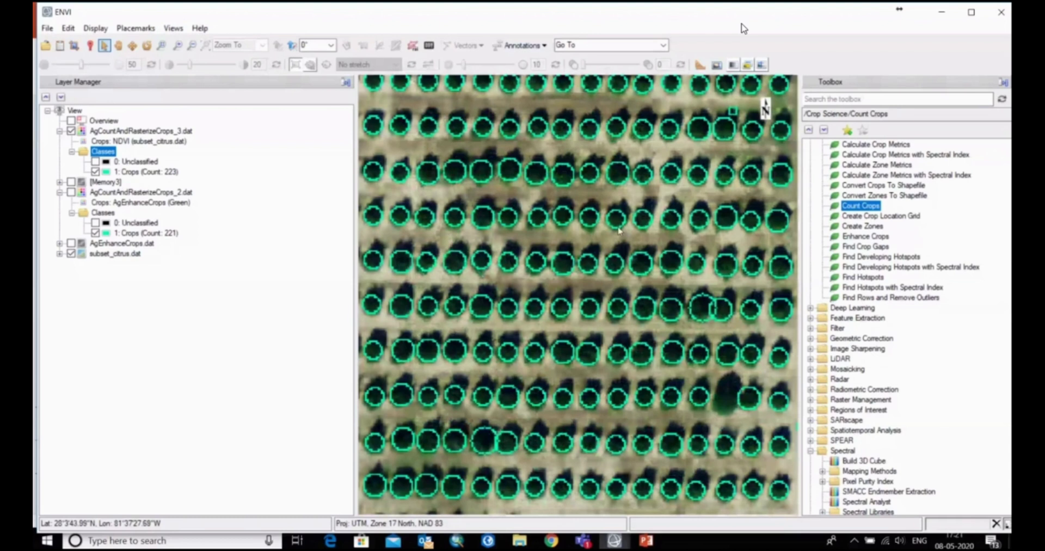
click(71, 193)
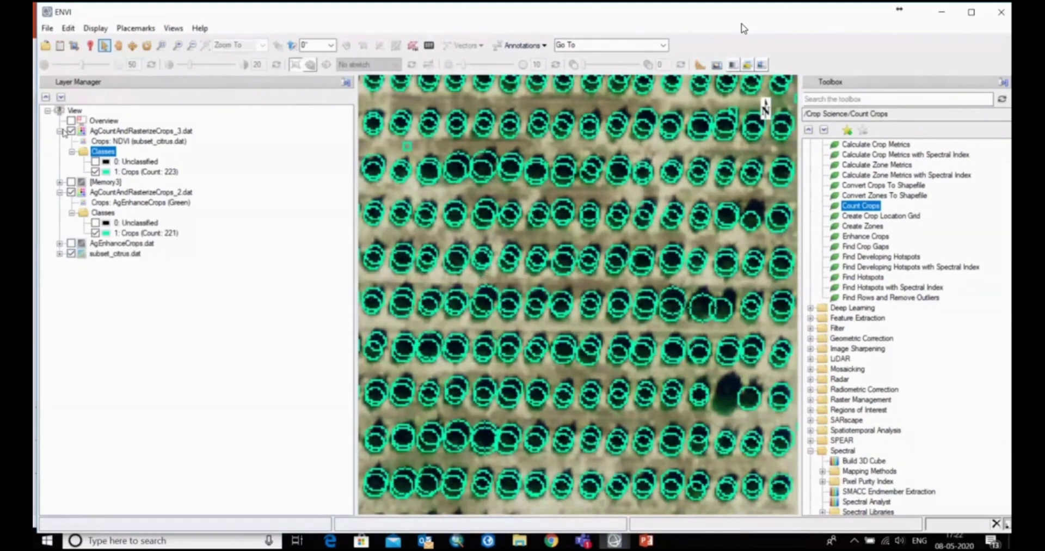
click(70, 131)
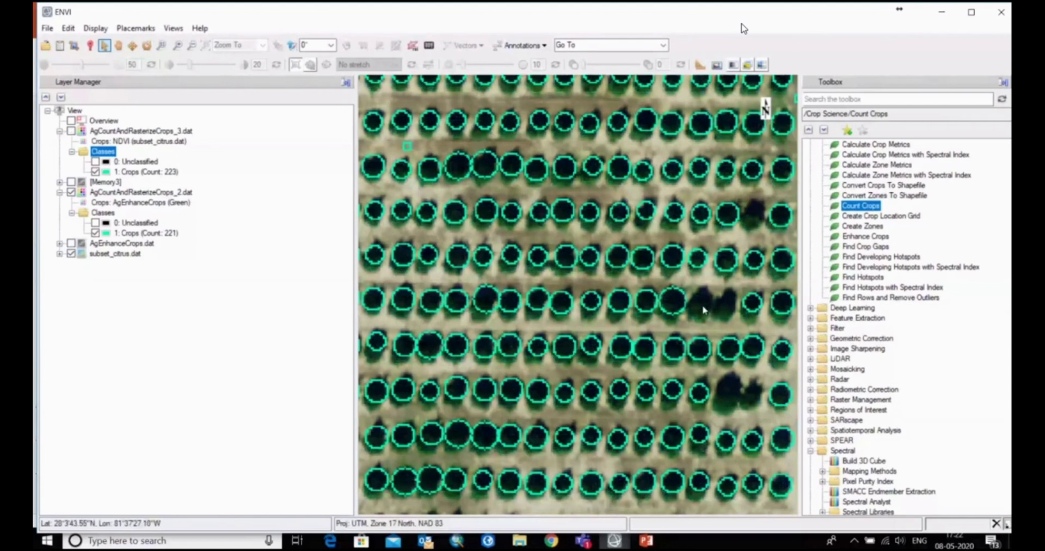
scroll(703, 310, down, 1)
scroll(714, 311, up, 4)
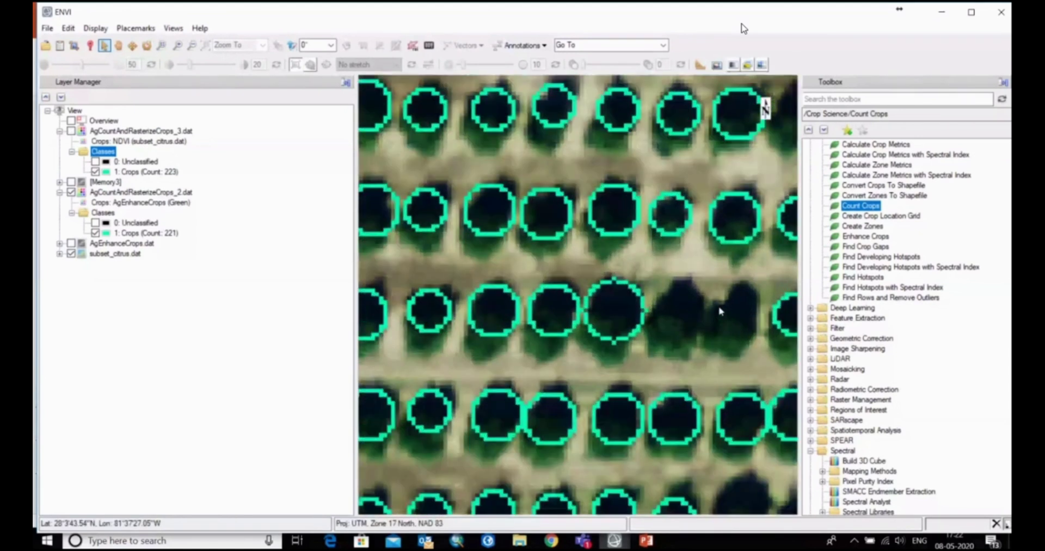
scroll(720, 311, up, 1)
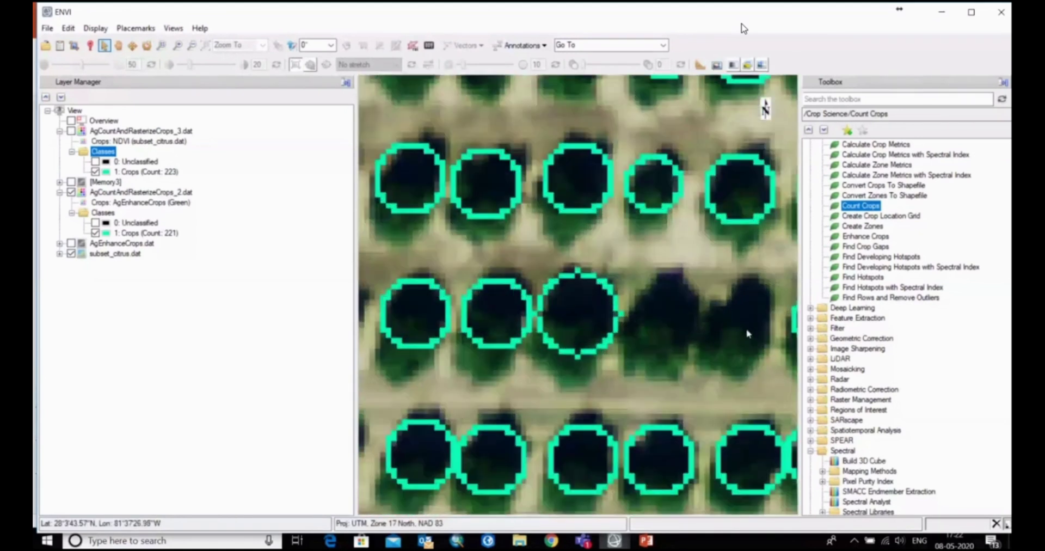
Compare the circles of AgCountAndRasterizeCrops_3.dat and AgCountAndRasterizeCrops_2.dat around the same trees, leaving only AgCountAndRasterizeCrops_3.dat shown
click(71, 192)
click(71, 131)
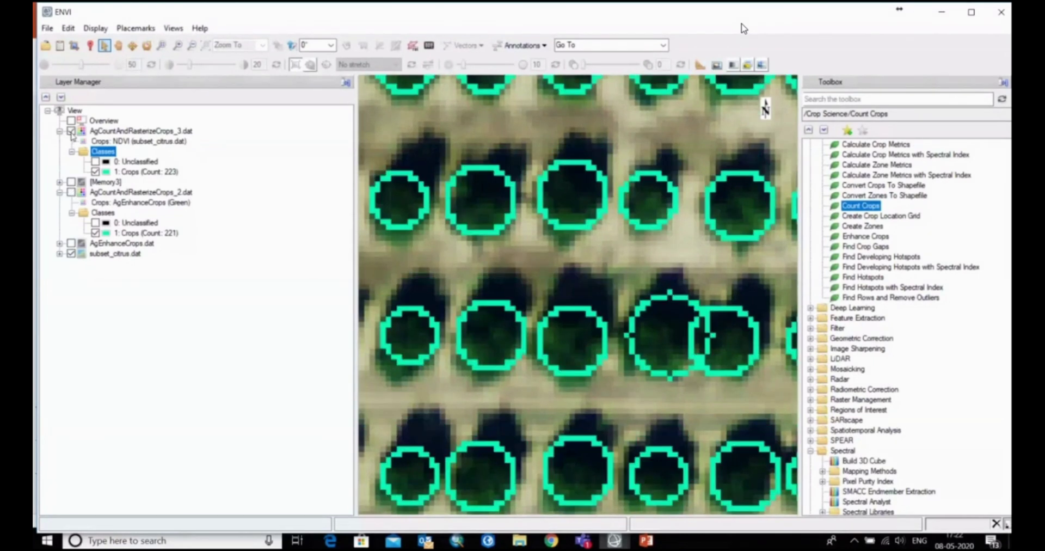
click(71, 192)
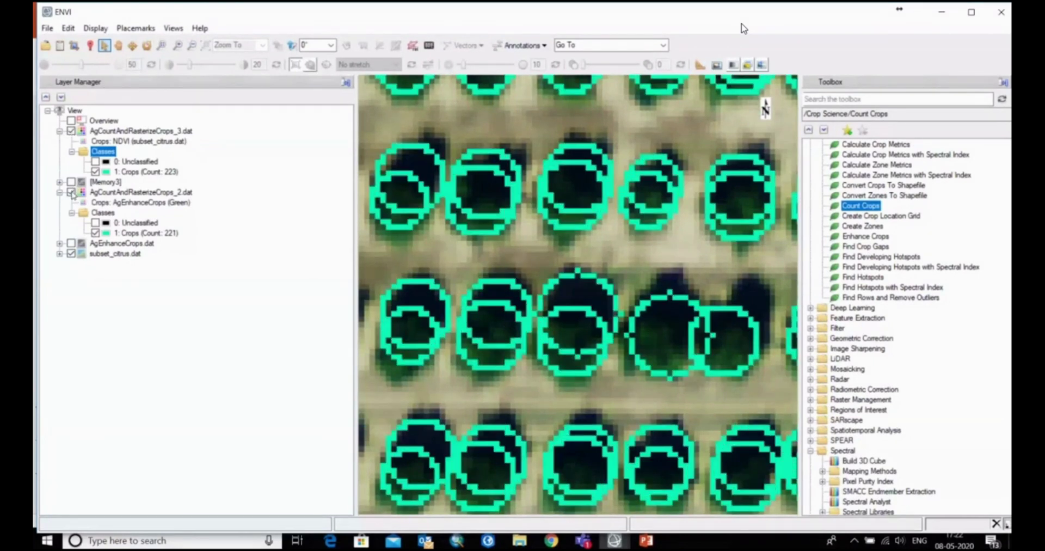
click(71, 193)
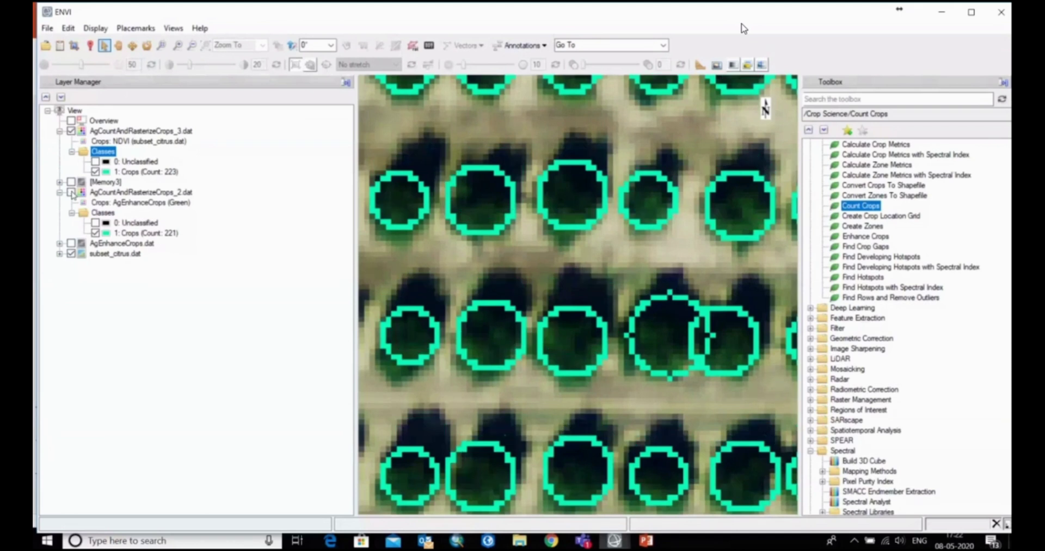
Hide AgCountAndRasterizeCrops_3.dat and bring the whole subset_citrus.dat image into view without crop circles
click(70, 131)
scroll(673, 301, down, 5)
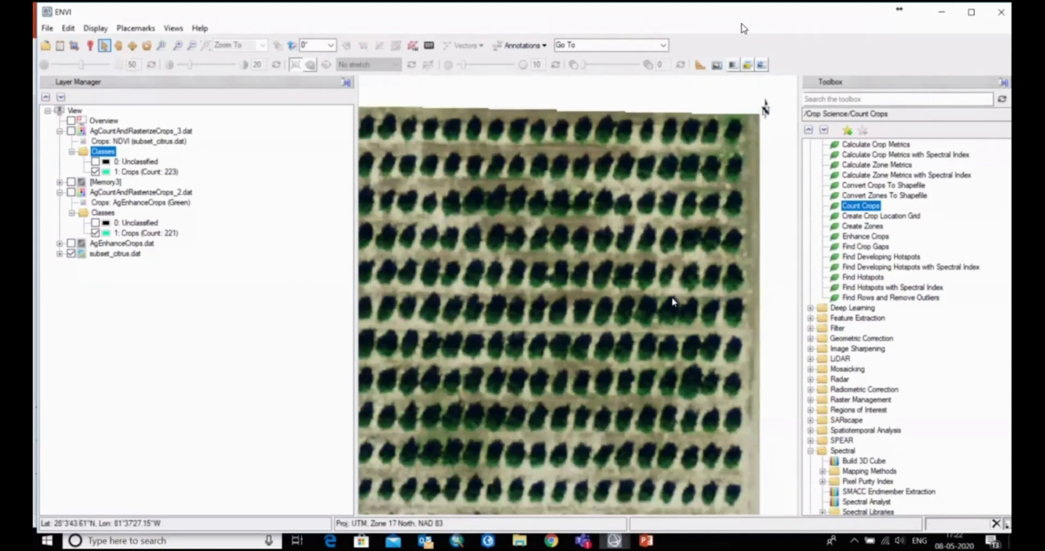
scroll(674, 301, down, 2)
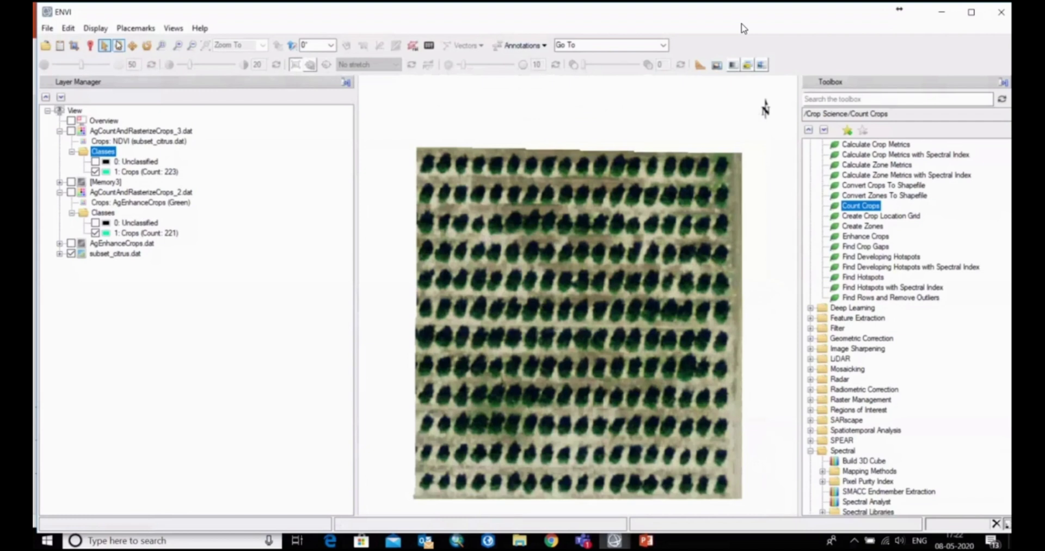
click(118, 45)
drag(561, 312, 558, 283)
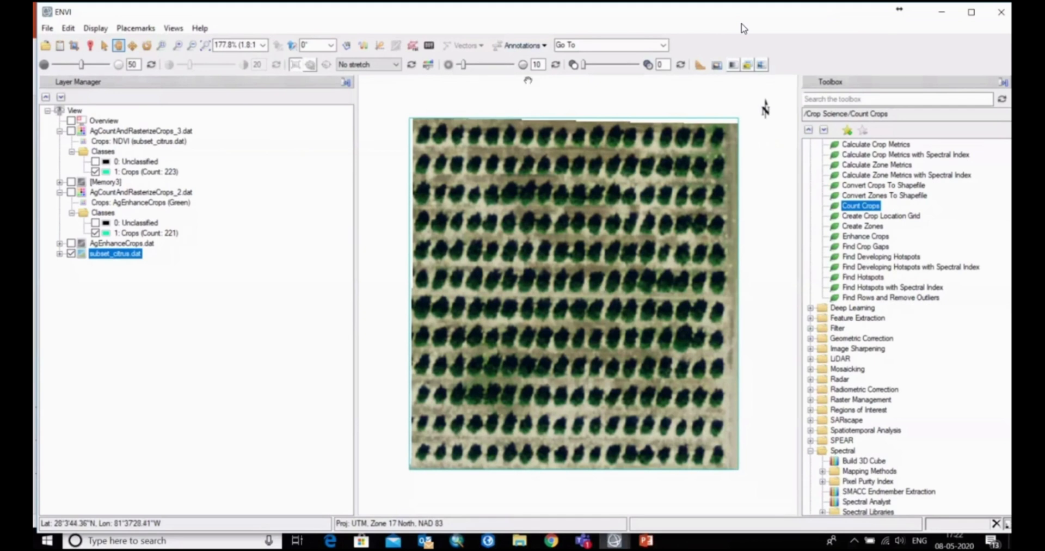
Open Calculate Crop Metrics and choose AgCountAndRasterizeCrops_3.dat as the input raster
scroll(882, 188, up, 1)
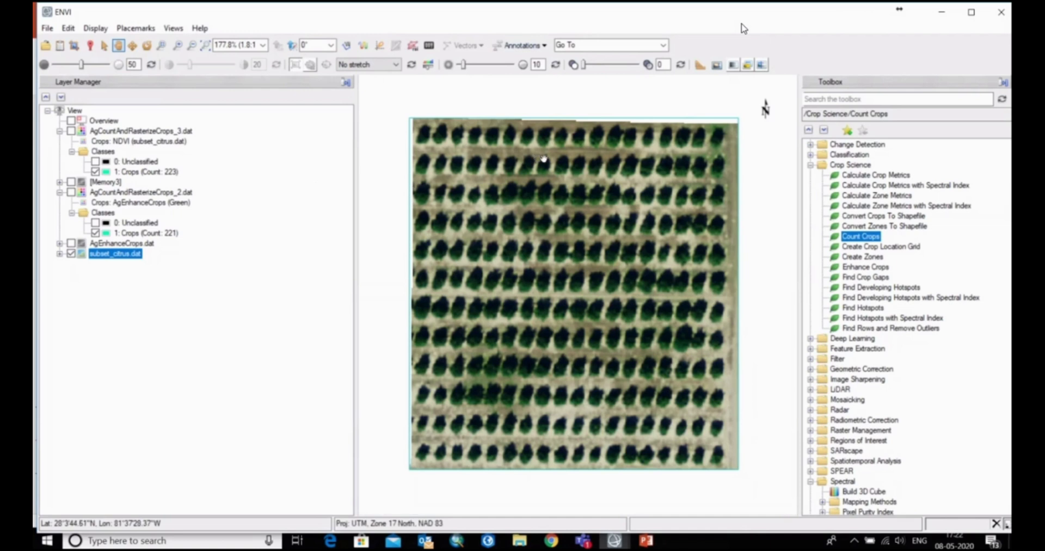
double_click(874, 174)
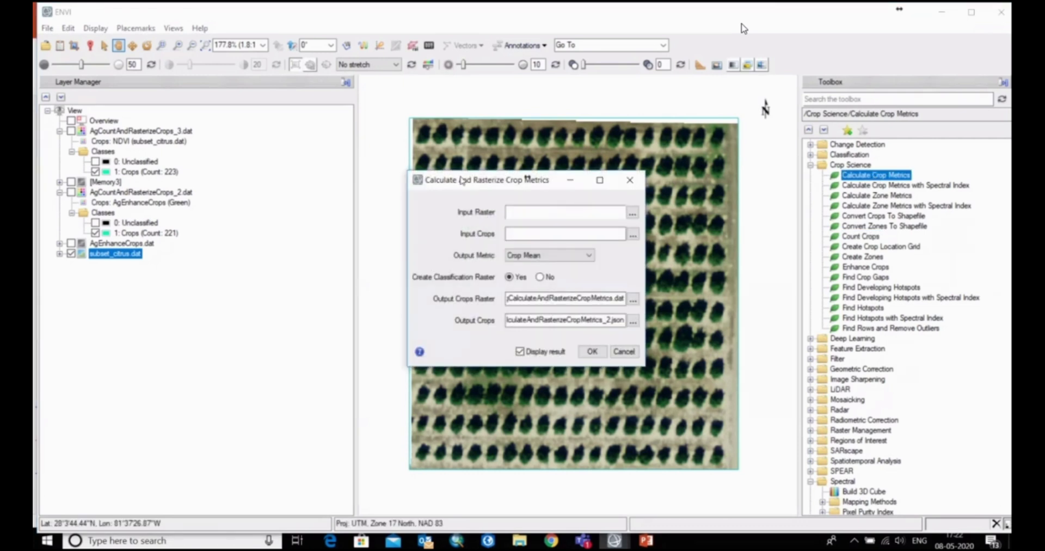
drag(461, 181, 413, 183)
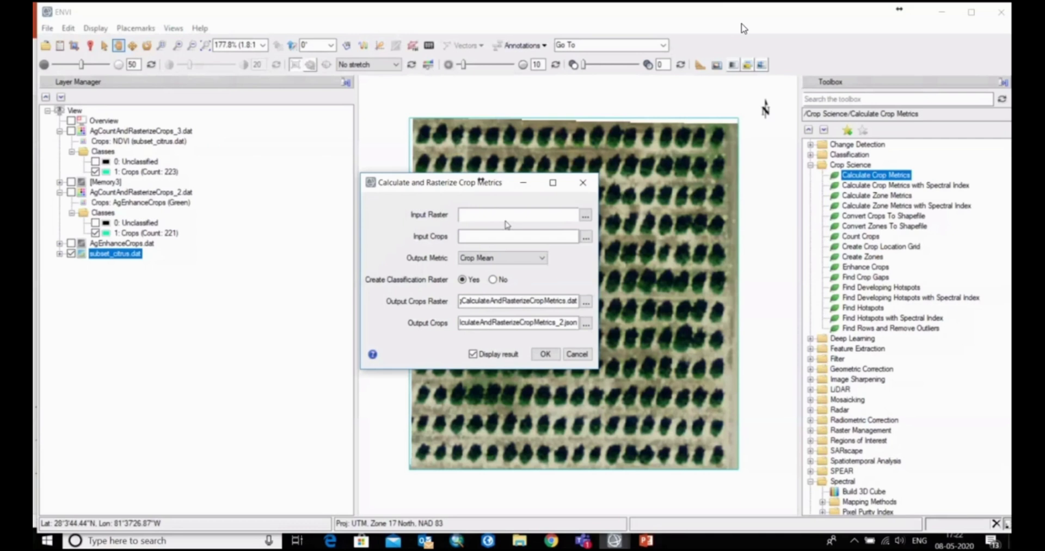
click(585, 218)
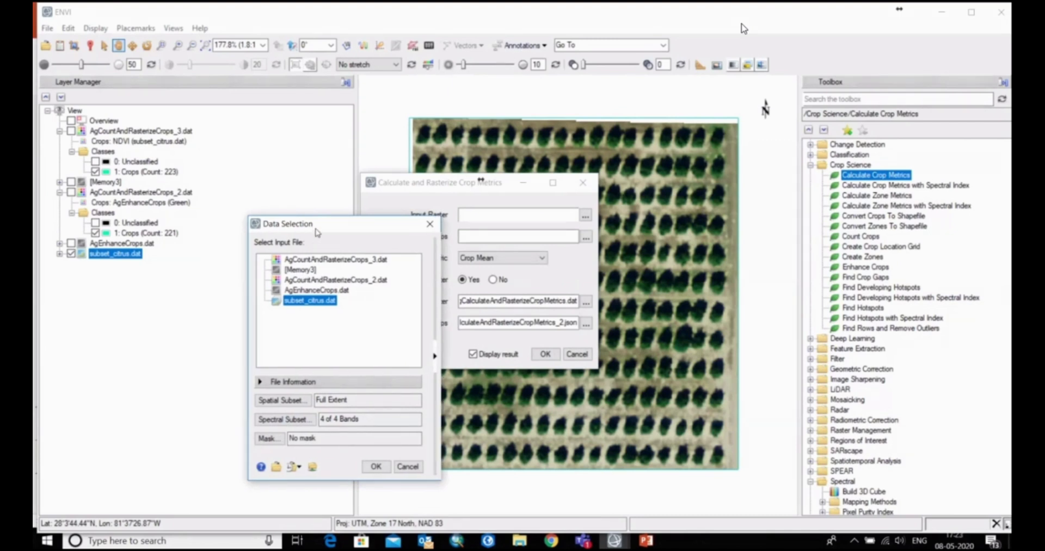
click(318, 277)
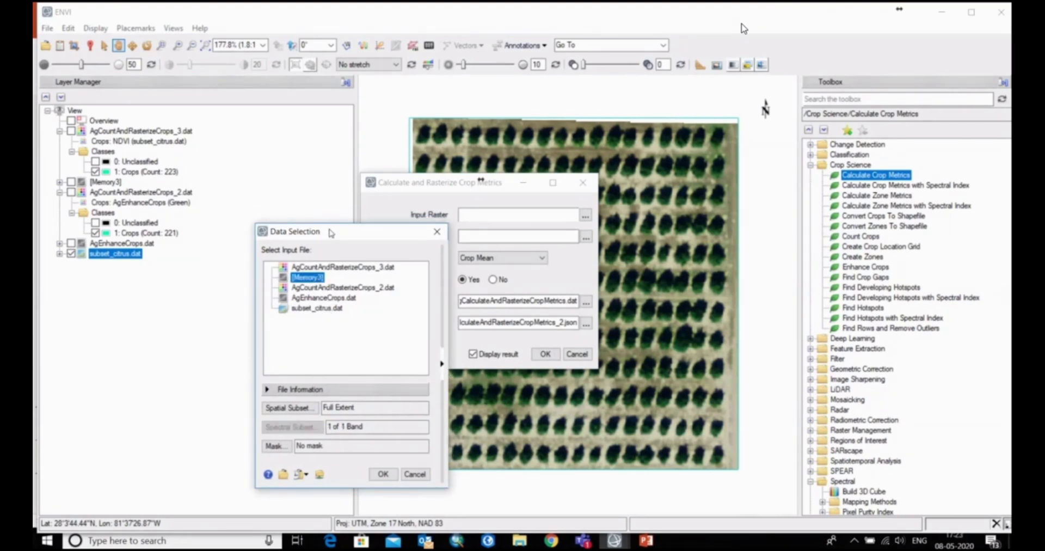
drag(330, 232, 565, 233)
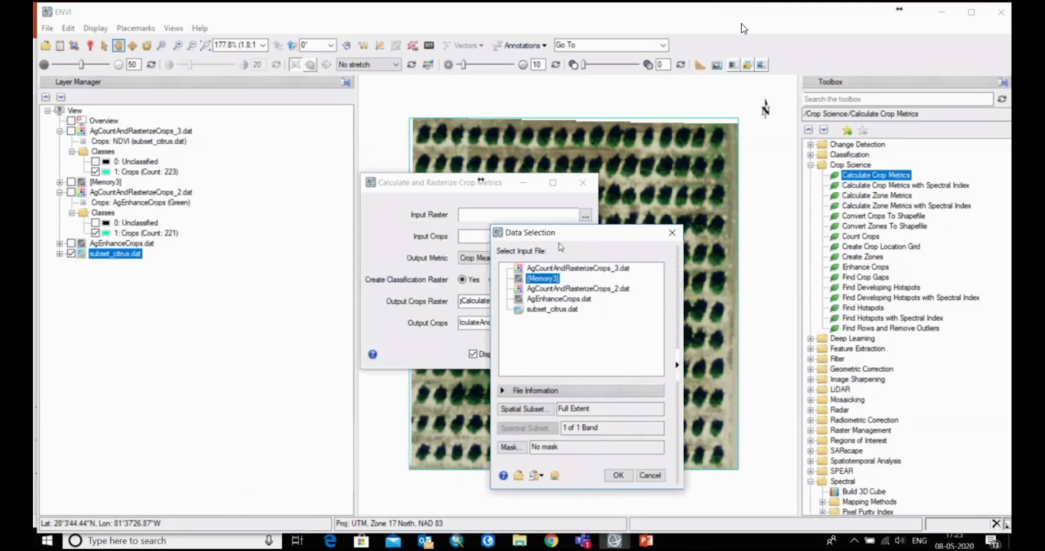
click(584, 255)
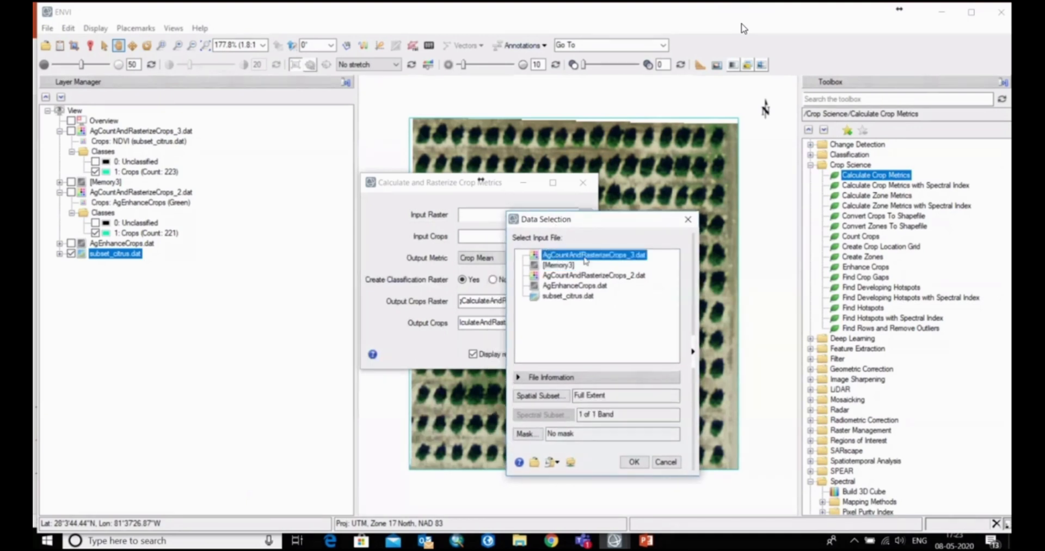
click(655, 446)
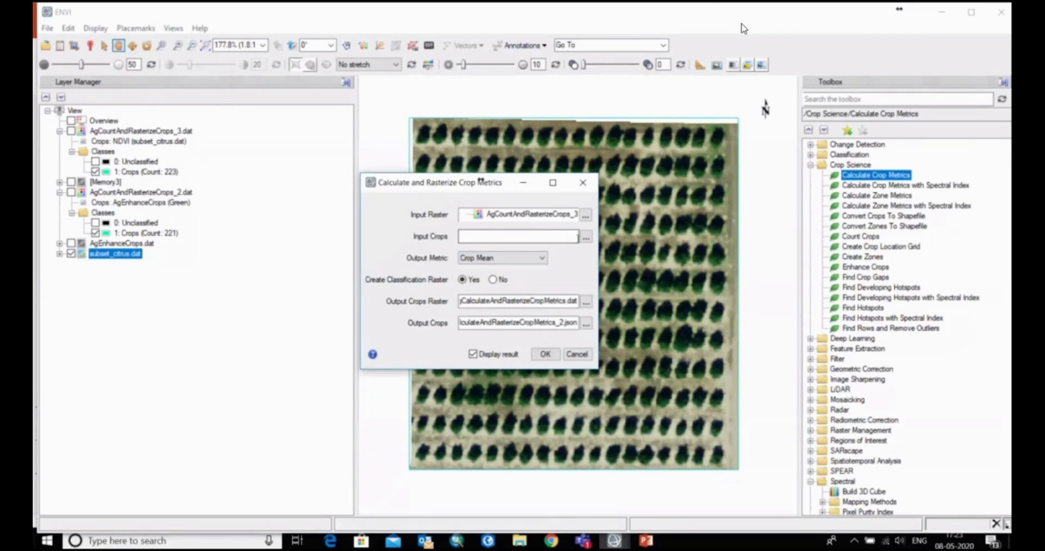
Run the Crop Mean metrics with AgCountAndRasterizeCrops_1.json as input crops, and remove the resulting AgCalculateAndRasterizeCropMetrics.dat layer
click(586, 240)
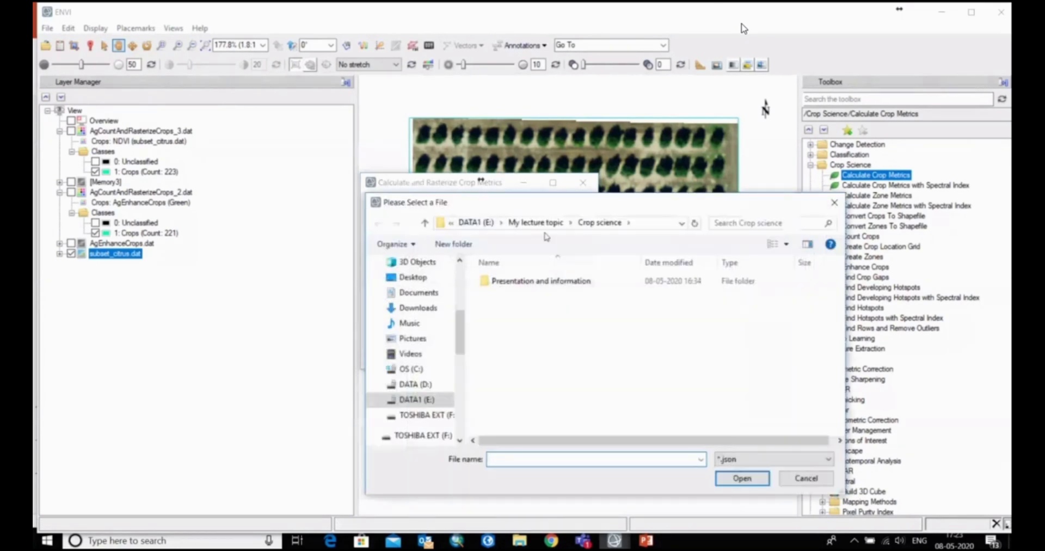
click(556, 228)
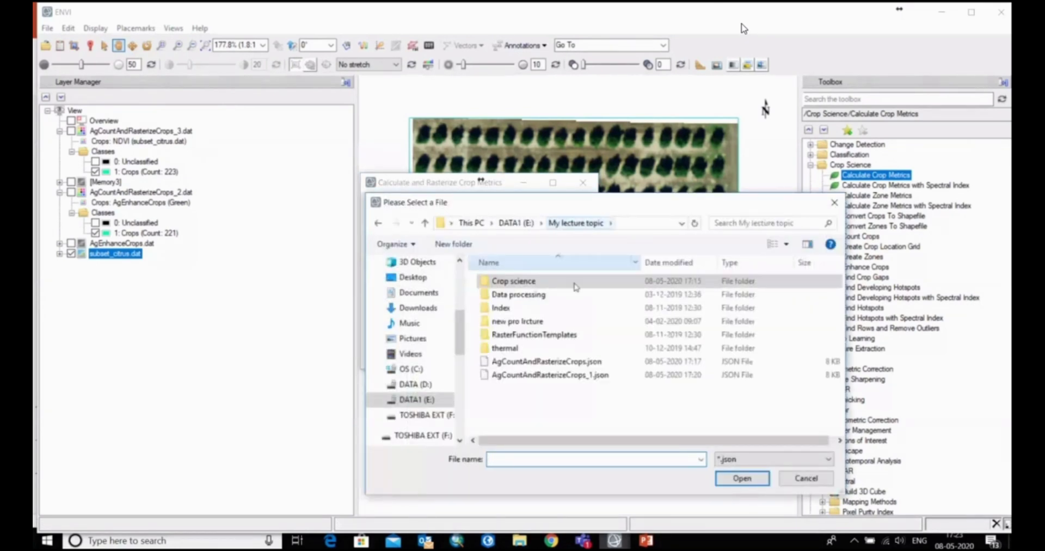
click(549, 375)
drag(646, 206, 616, 202)
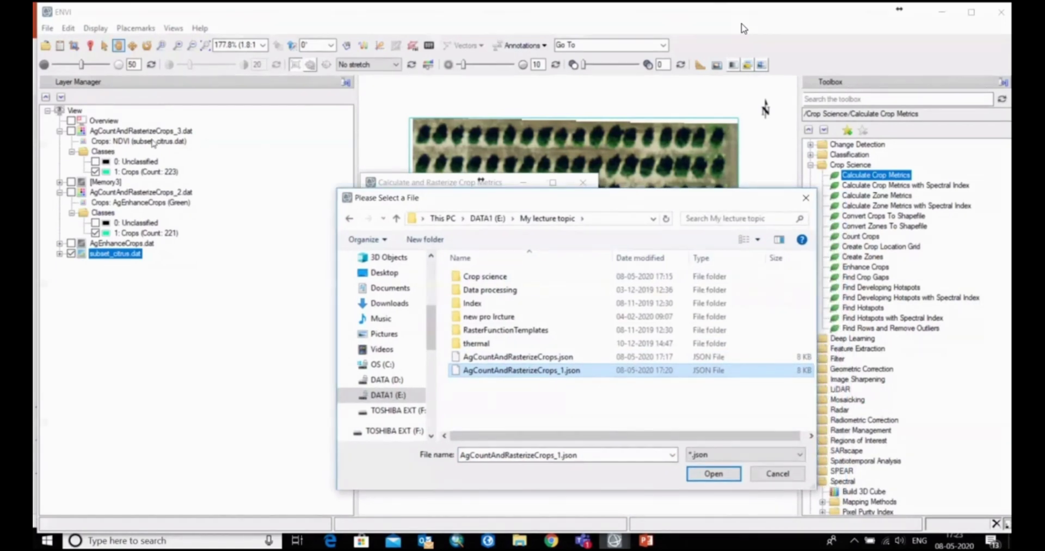
click(713, 474)
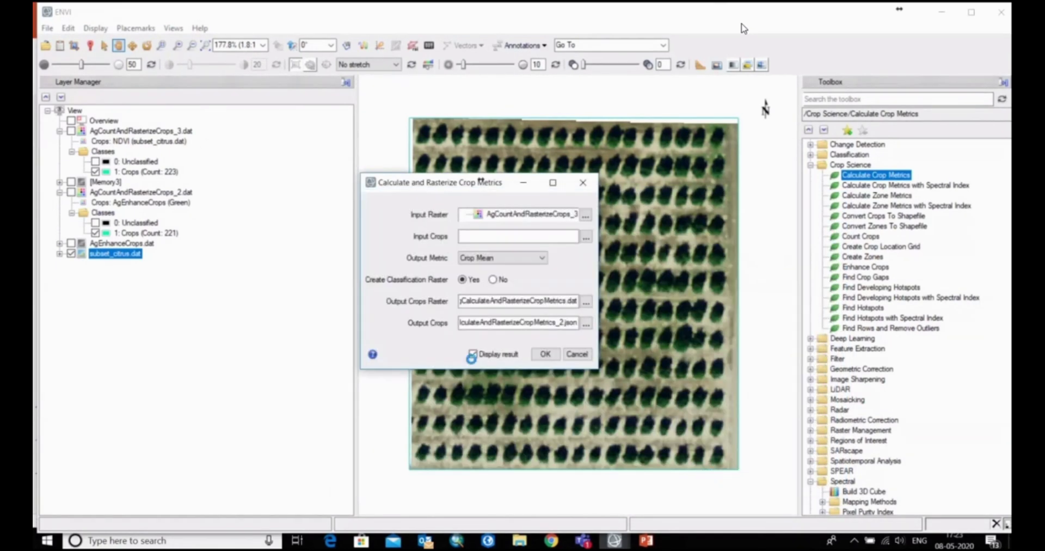
click(545, 354)
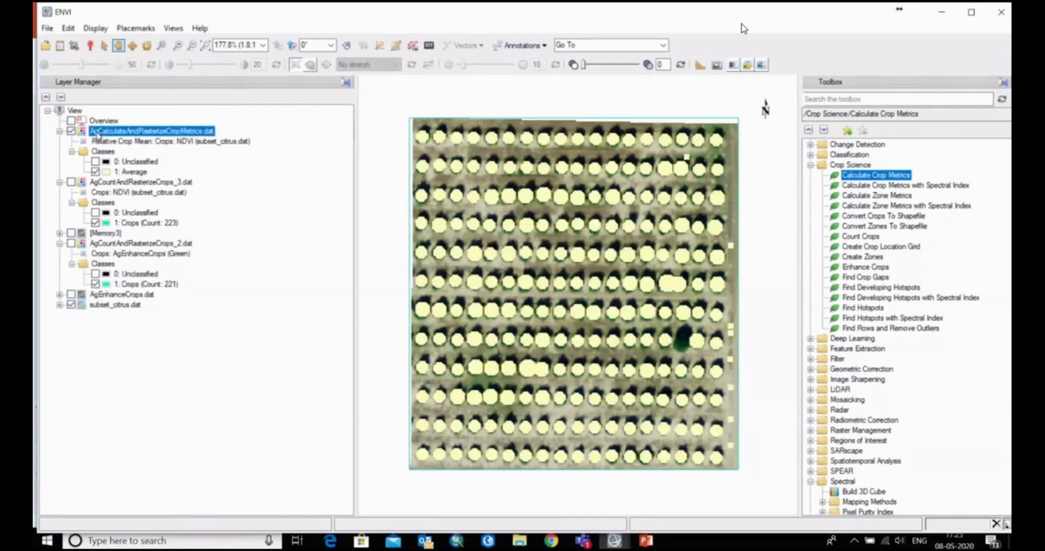
right_click(98, 134)
click(117, 217)
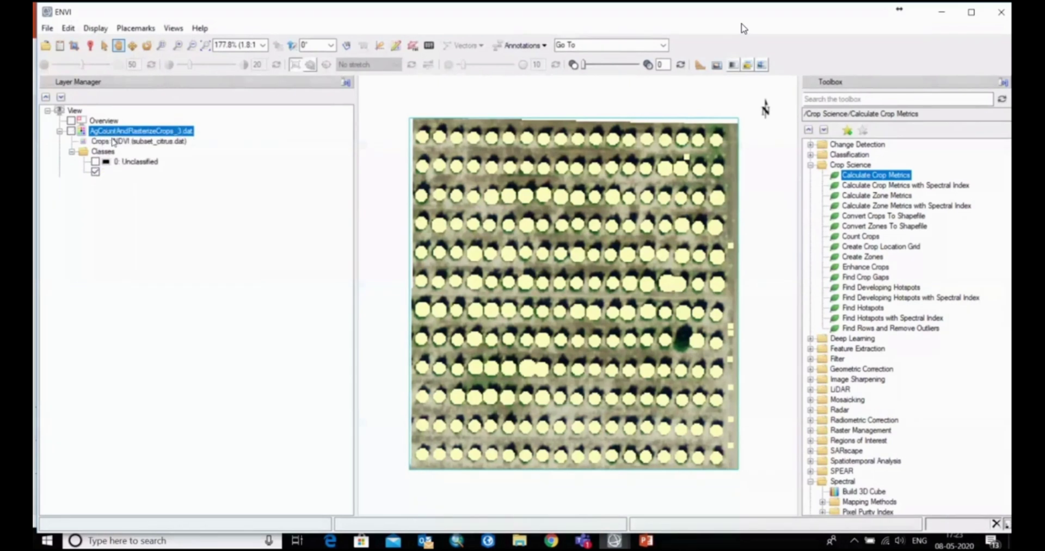
Open Calculate Crop Metrics again and choose the NDVI raster [Memory3] as the input raster
double_click(868, 175)
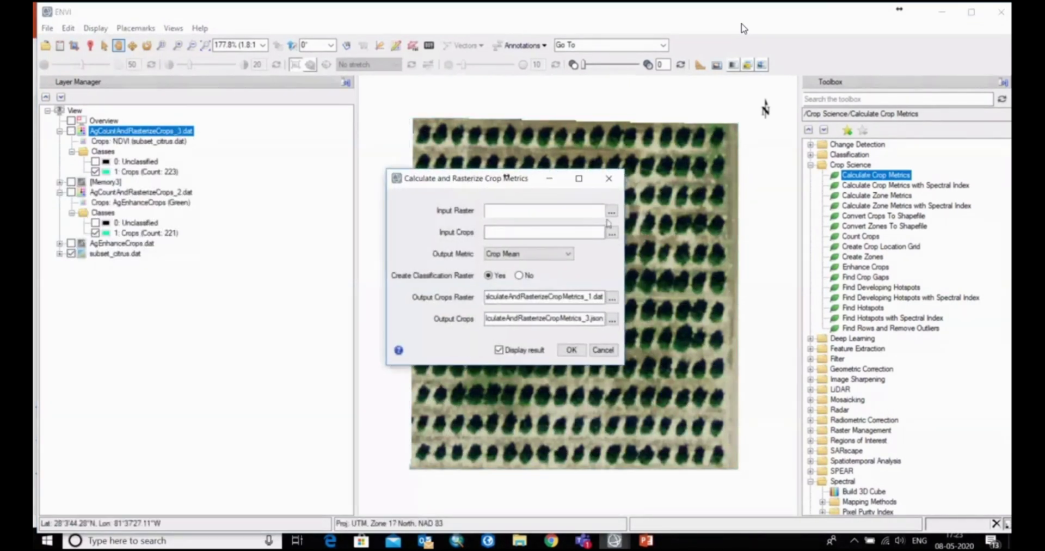
click(610, 213)
click(461, 233)
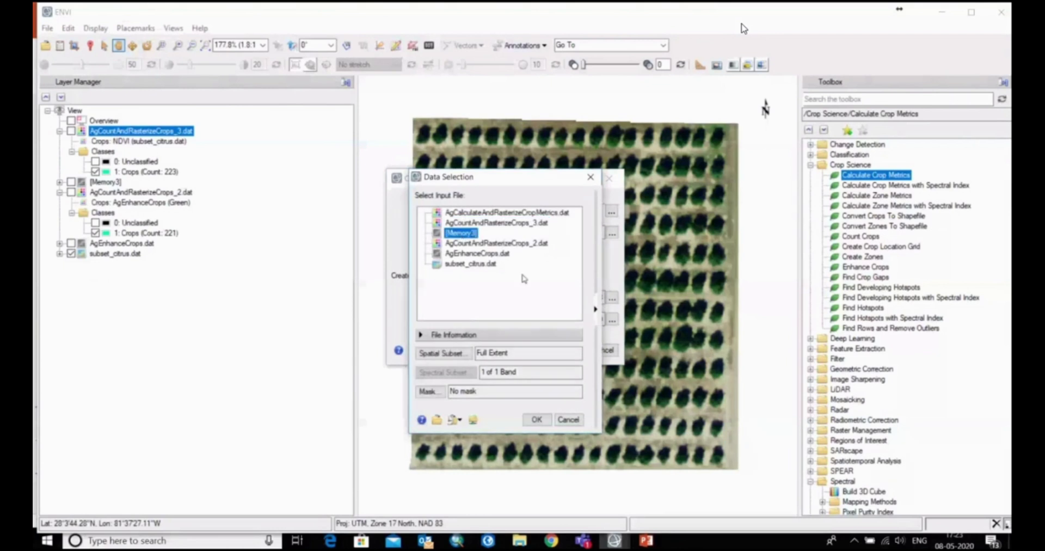
click(537, 420)
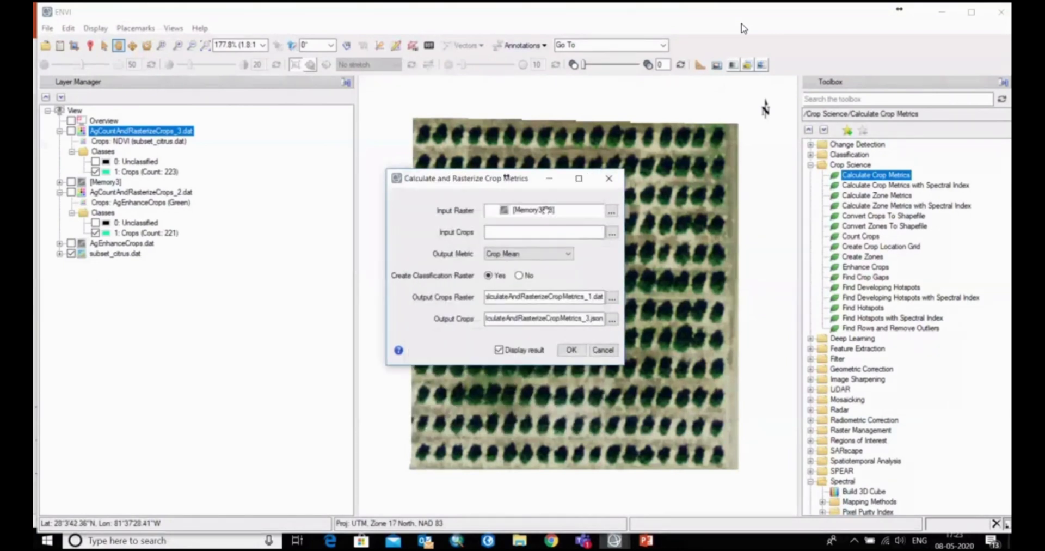
Use AgCountAndRasterizeCrops_1.json as the input crops and run the Crop Mean metrics with a displayed classification raster
click(611, 233)
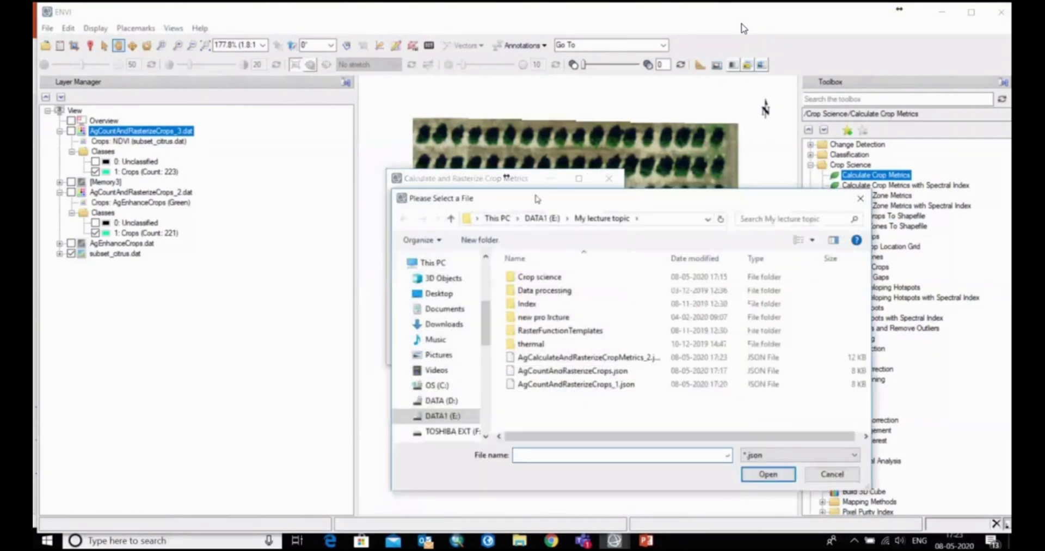
drag(537, 199, 532, 179)
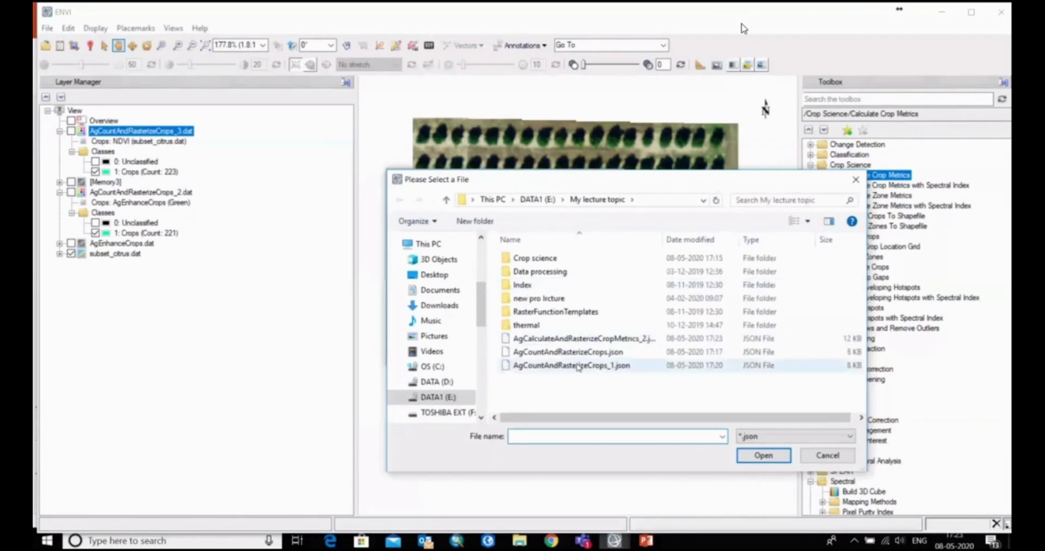
click(580, 367)
click(759, 457)
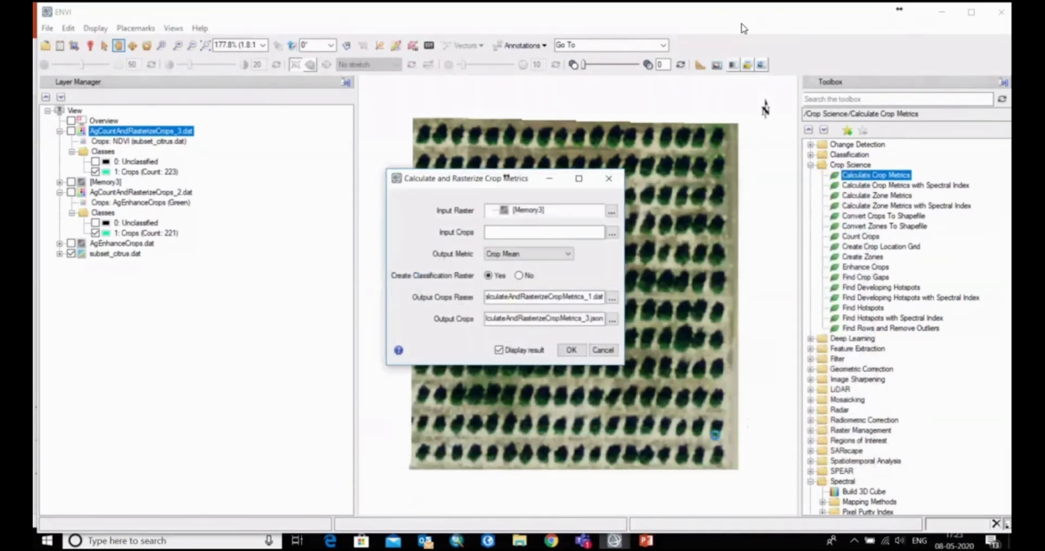
click(571, 350)
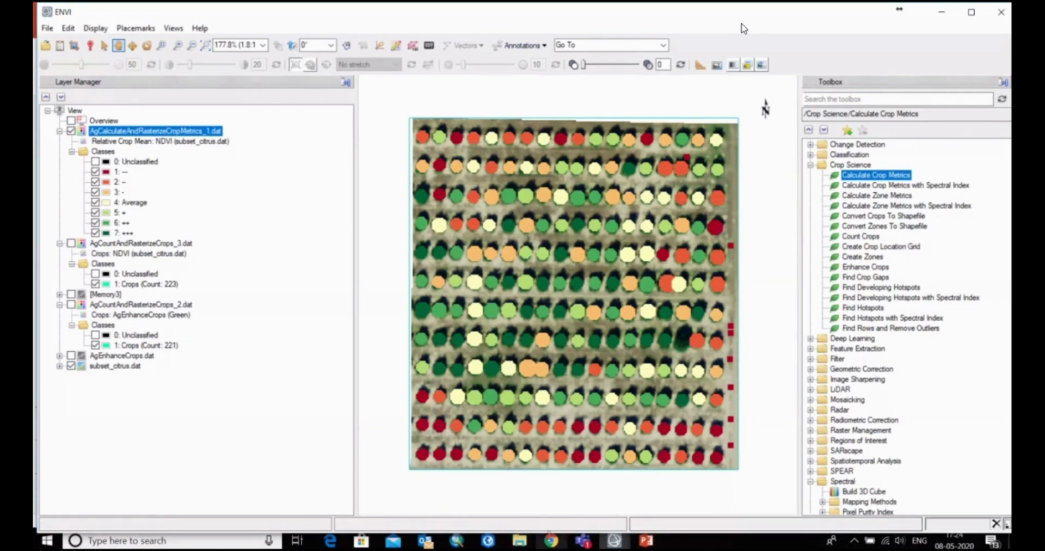
Switch to the other ENVI window showing NEONHyperspectral1m.dat and open the Find Hotspots tool for it
mouse_move(614, 540)
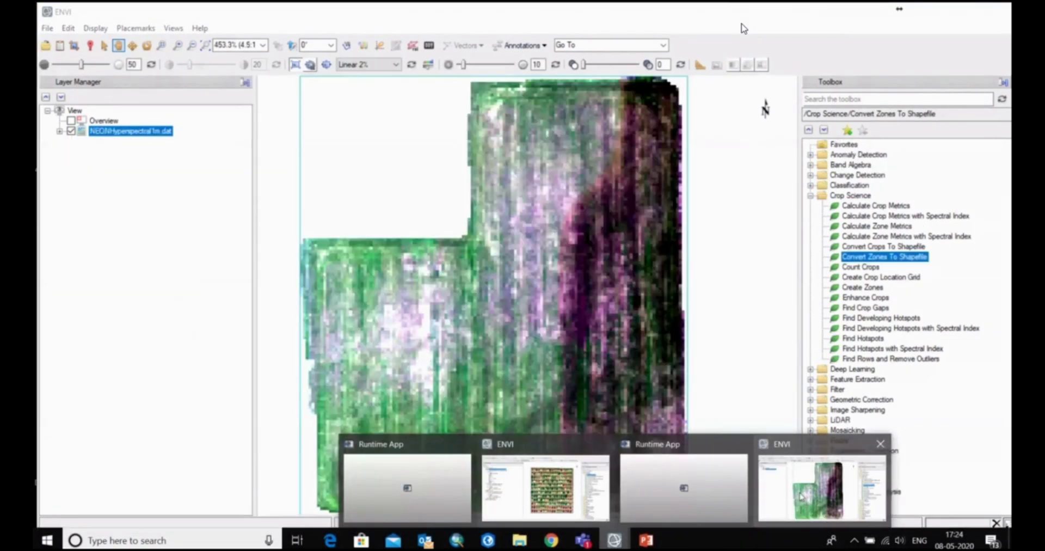
click(816, 487)
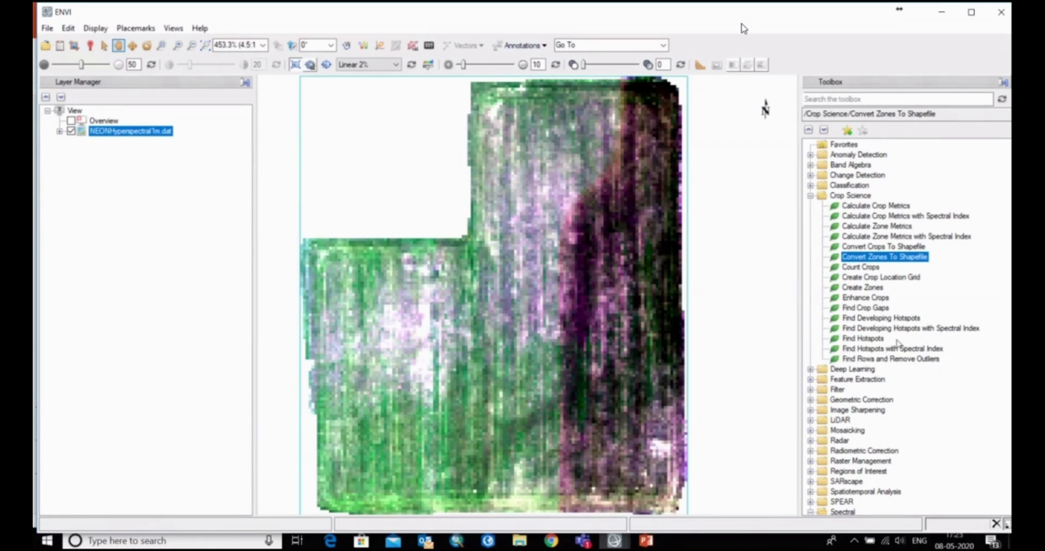
double_click(853, 344)
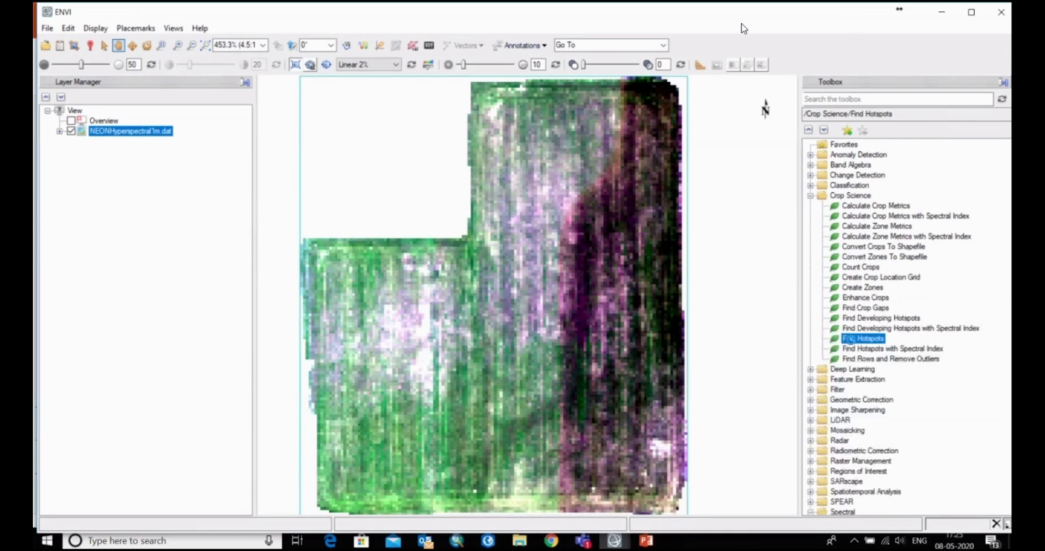
drag(467, 210, 404, 188)
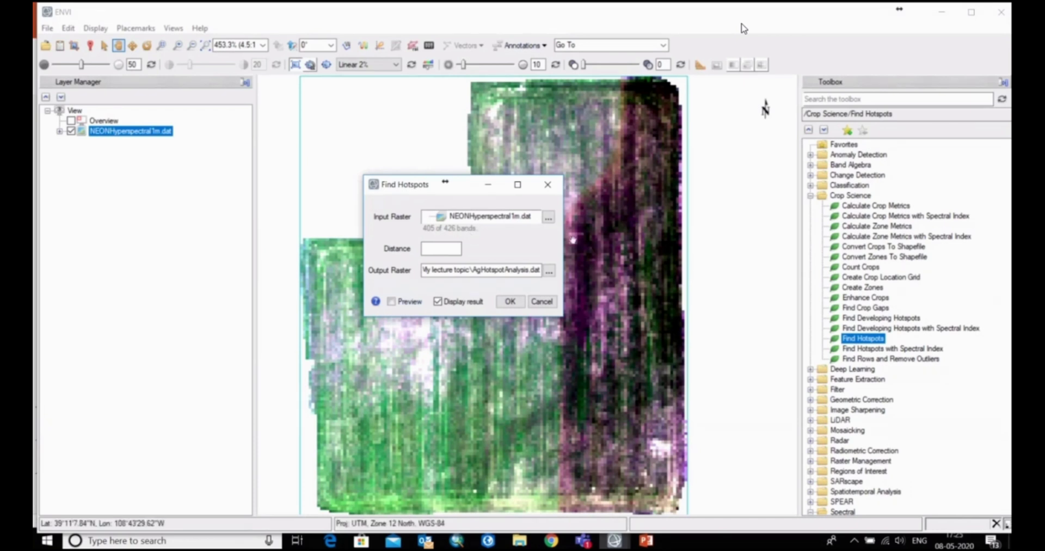
Limit the spectral subset of the NEONHyperspectral1m.dat input raster to Band 33 only
click(549, 218)
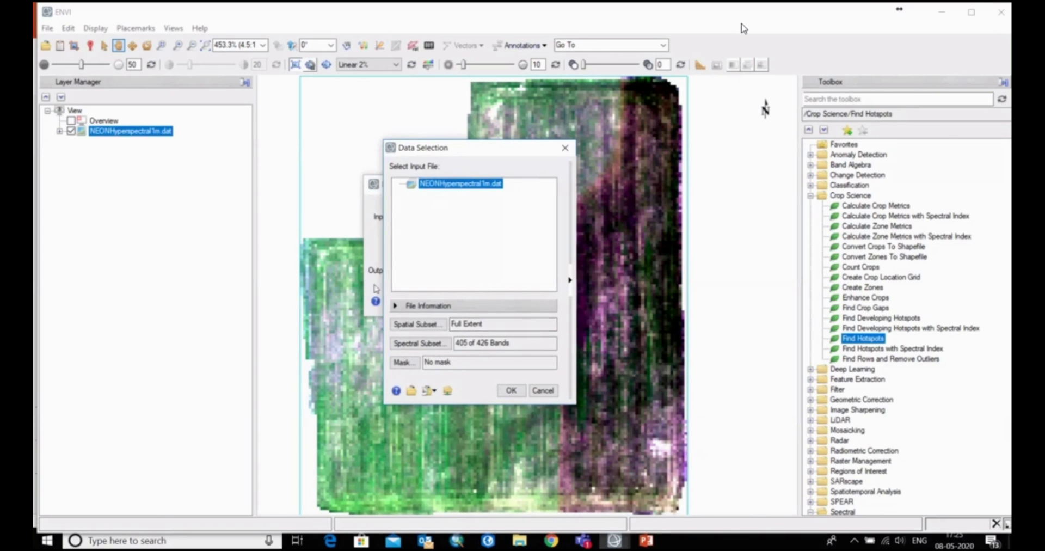
click(415, 344)
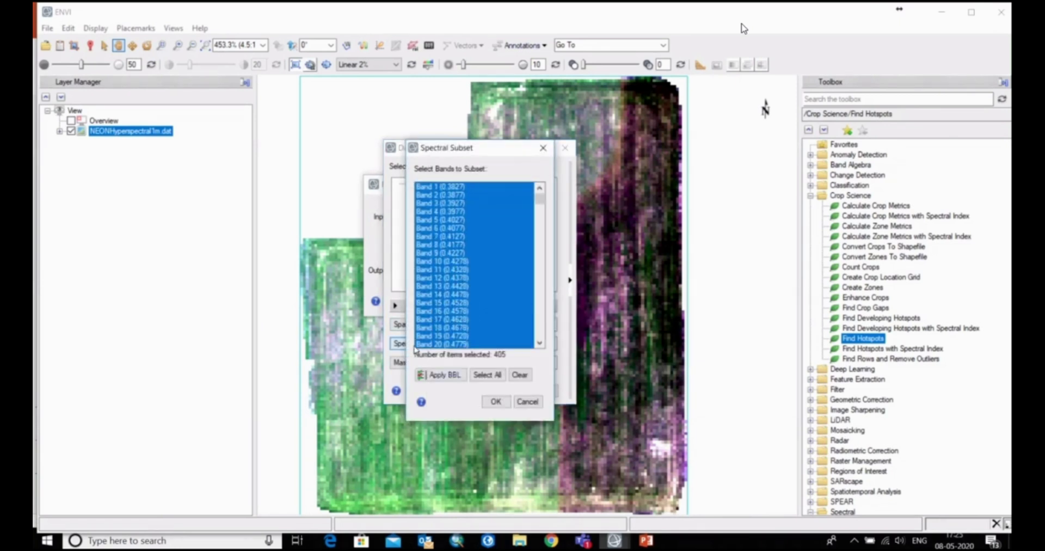
scroll(609, 224, down, 6)
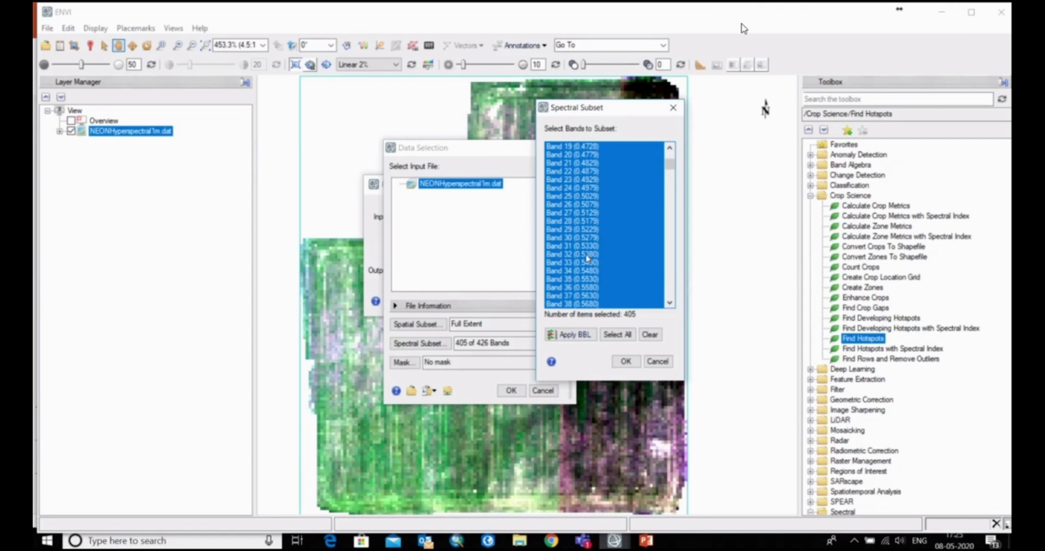
scroll(582, 261, down, 1)
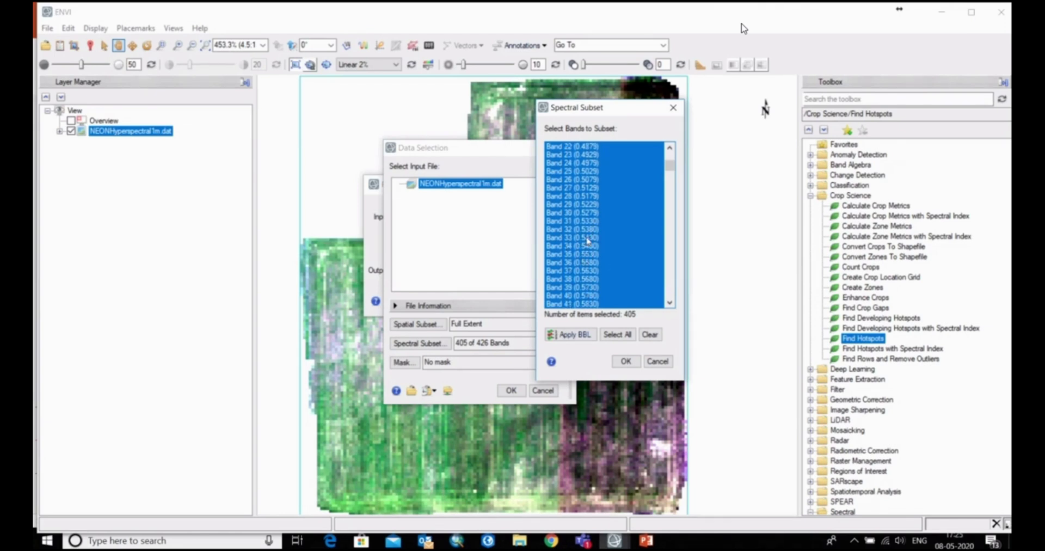
click(587, 240)
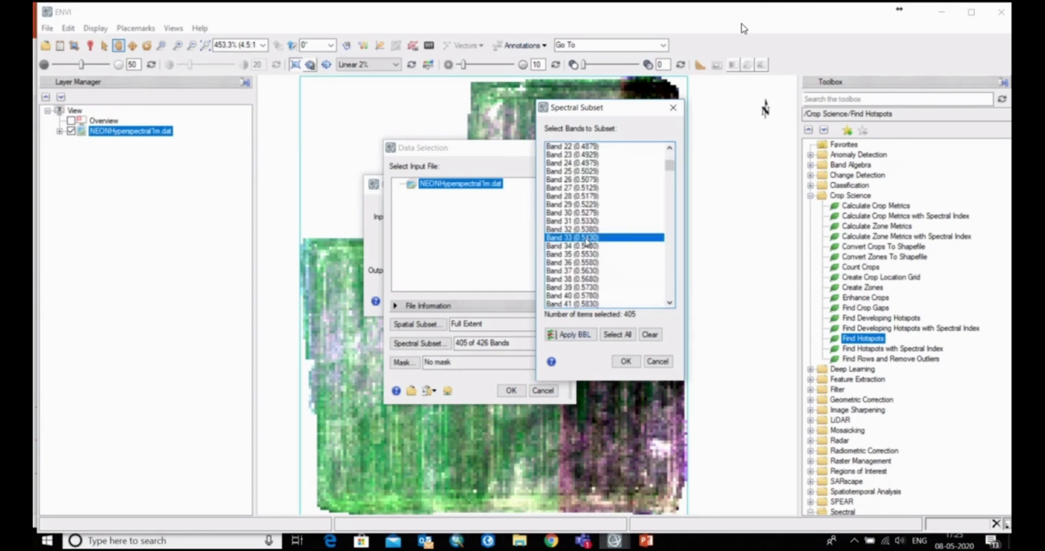
click(626, 362)
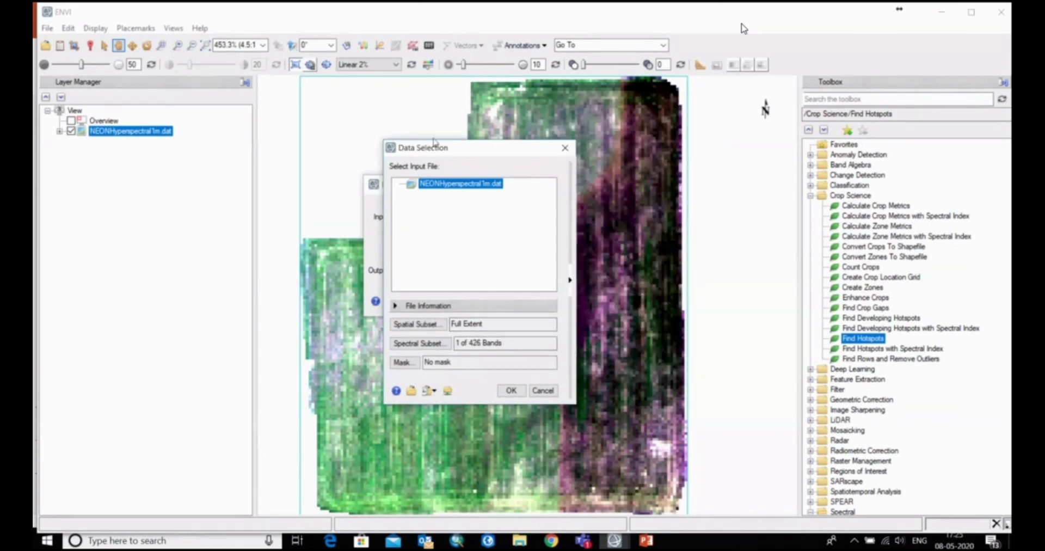
drag(434, 145, 530, 121)
click(609, 367)
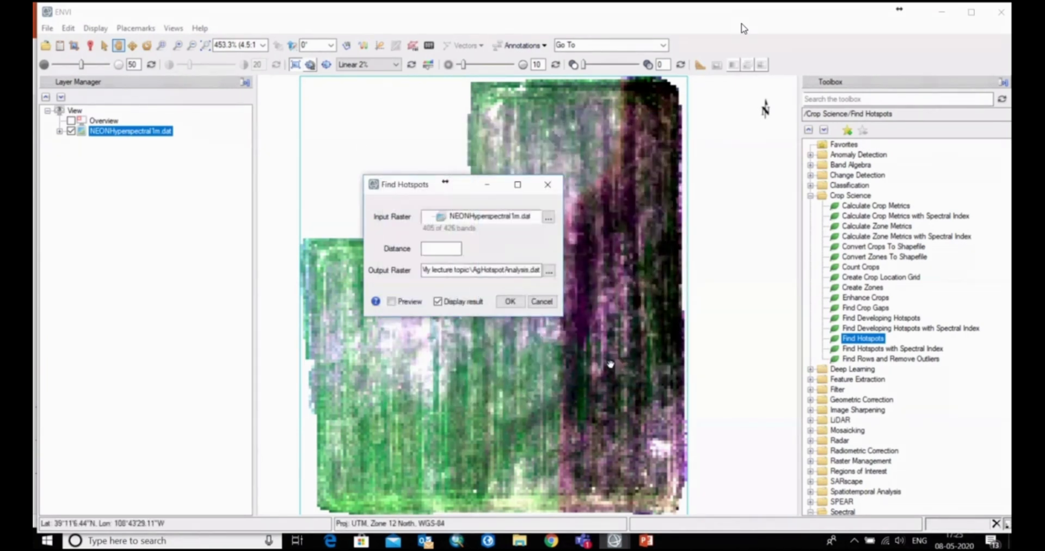
Run the hotspot analysis with a distance of 2 and hide the resulting AgHotspotAnalysis.dat layer
click(456, 250)
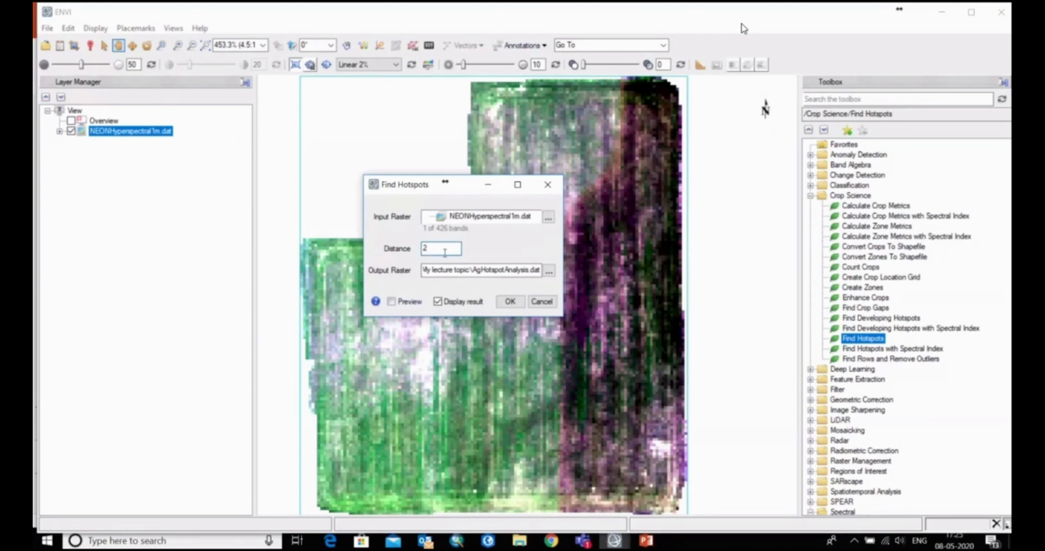
drag(428, 189, 429, 203)
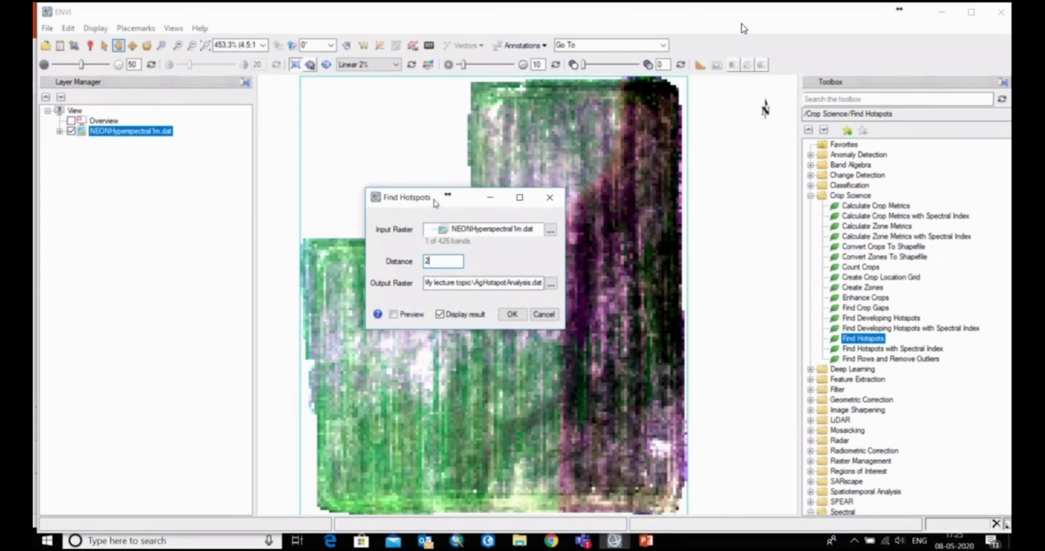
click(512, 313)
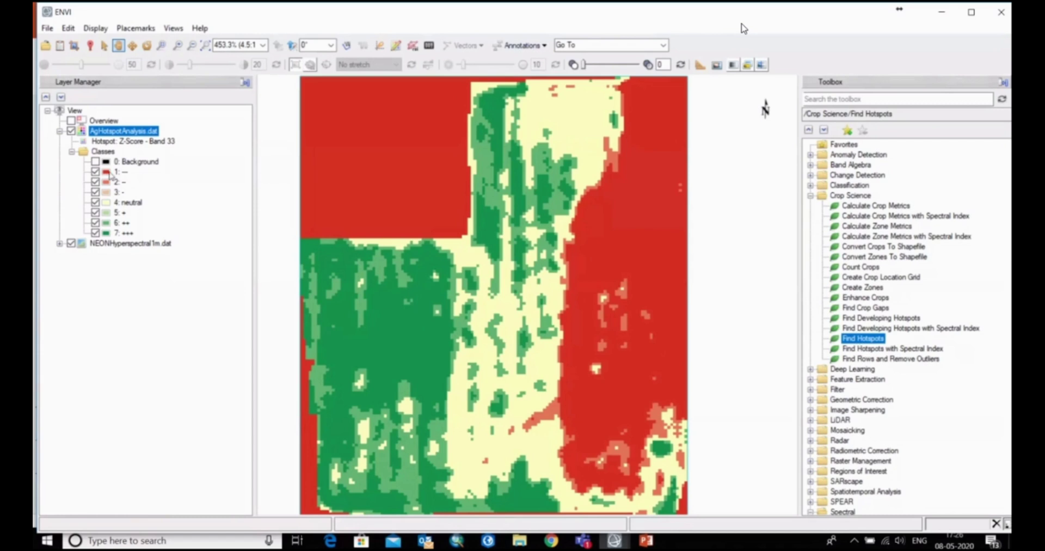
click(71, 132)
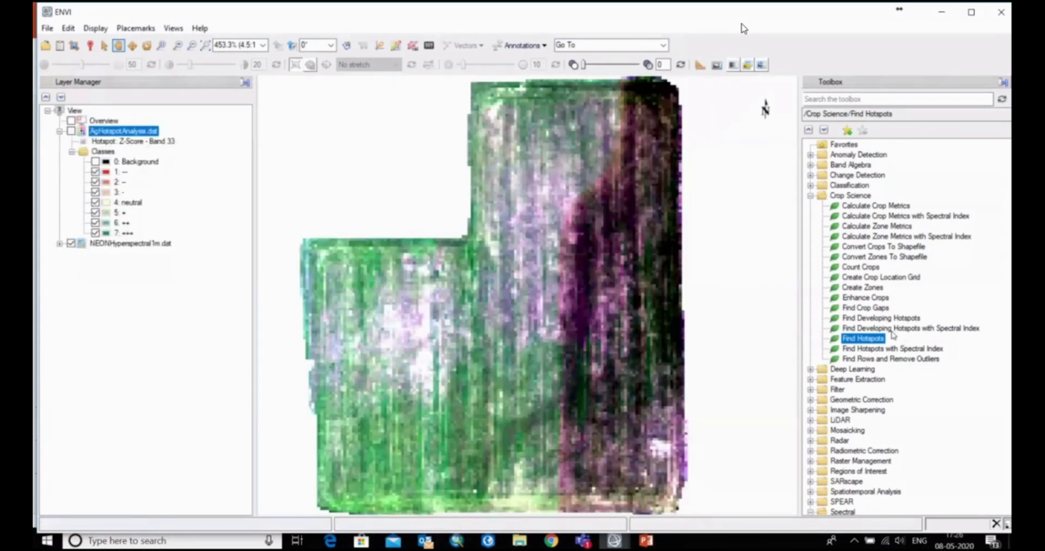
Open Find Hotspots with Spectral Index and choose NEONHyperspectral1m.dat as the input raster
double_click(871, 349)
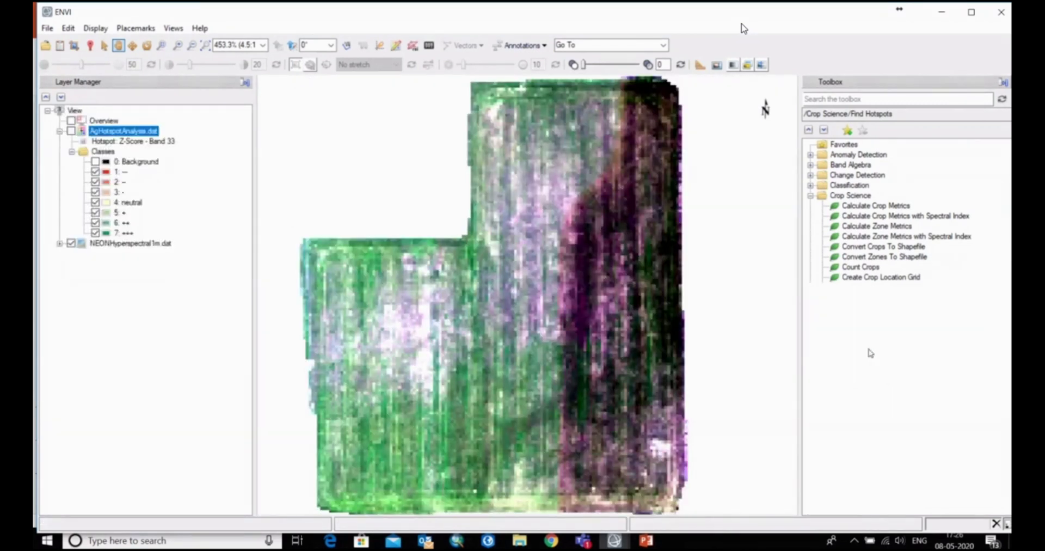
drag(507, 159, 420, 133)
click(408, 172)
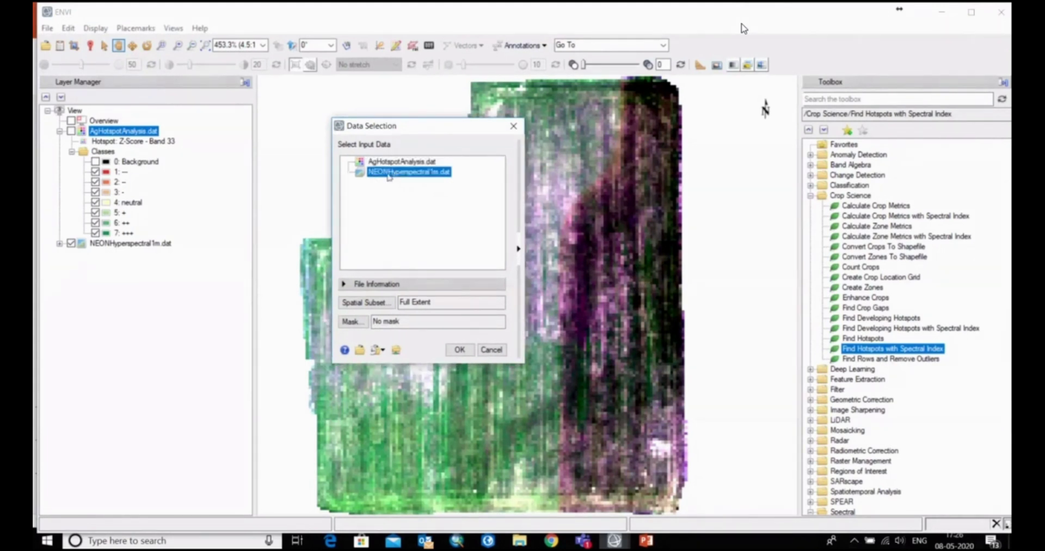
click(460, 349)
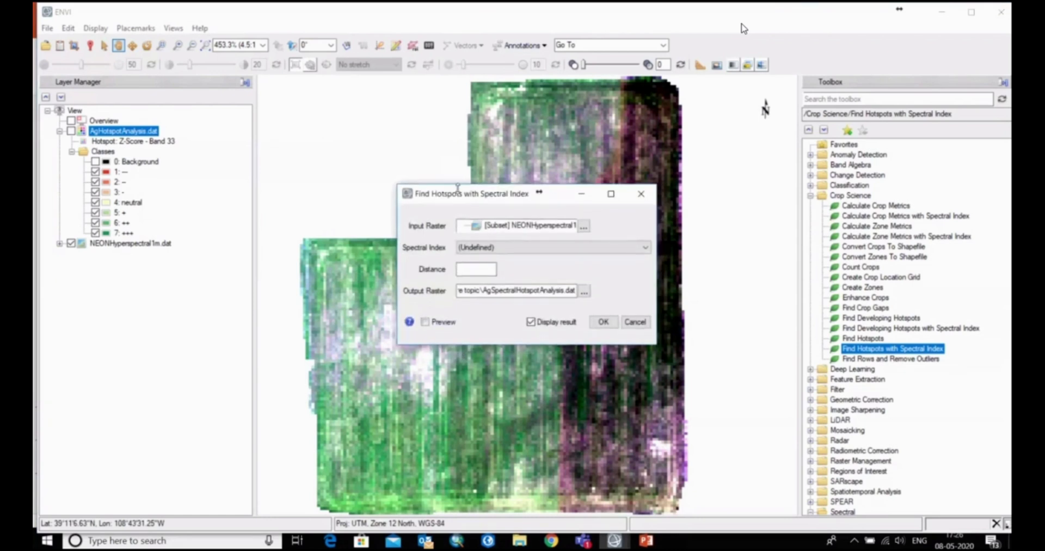
drag(487, 194, 453, 171)
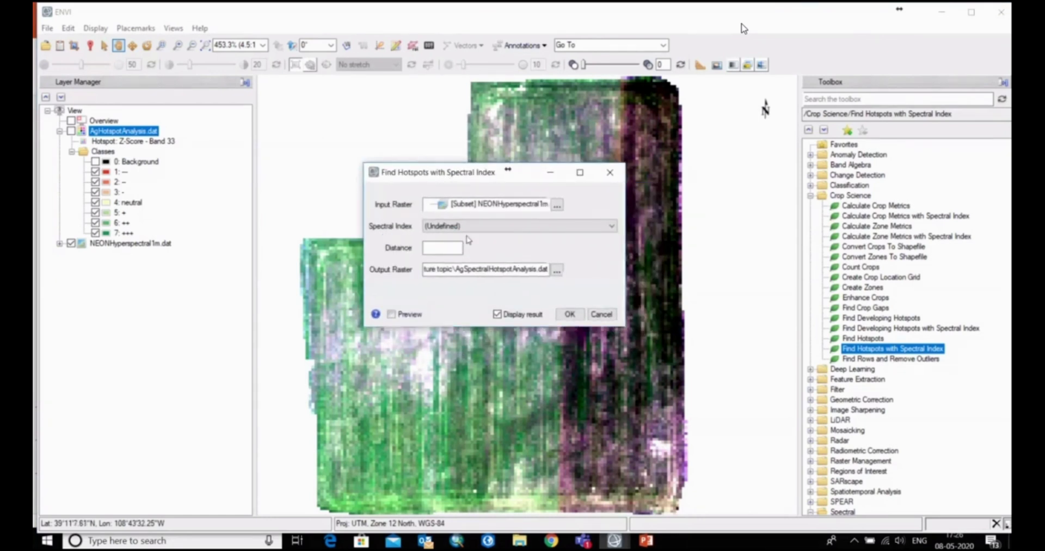
Run the spectral hotspot analysis with the Green Leaf Index and a distance of 2
click(591, 232)
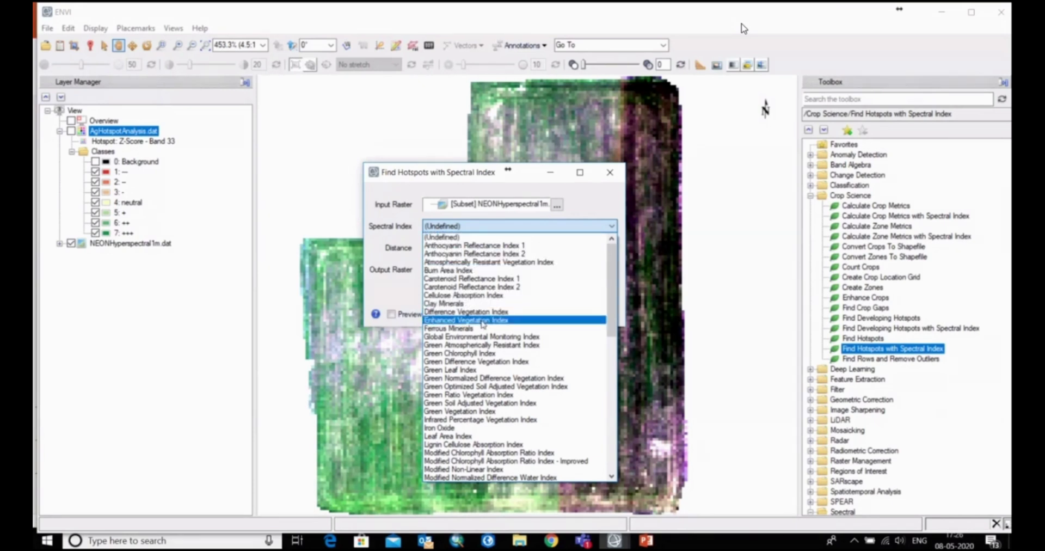
click(455, 370)
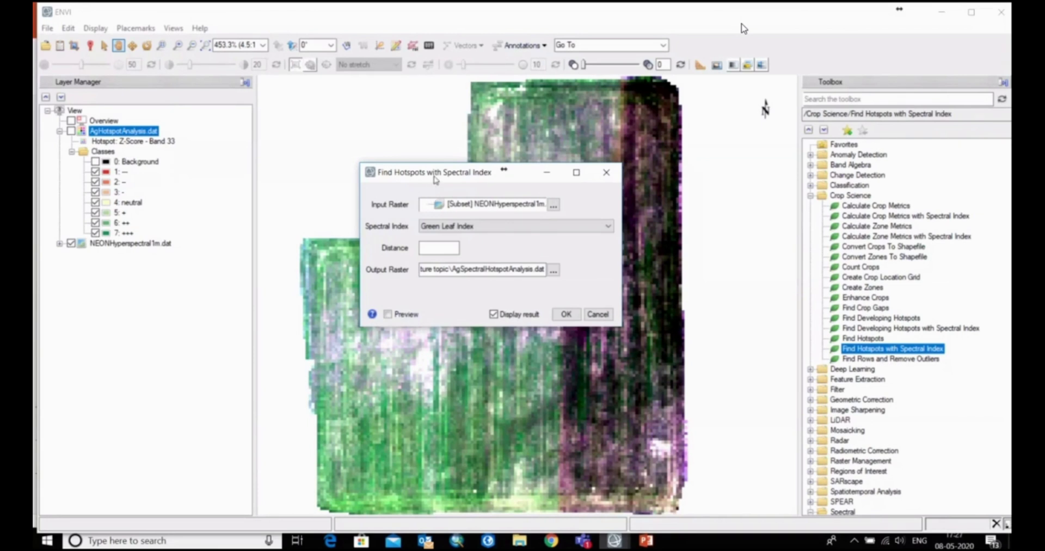
drag(437, 178, 441, 181)
click(455, 251)
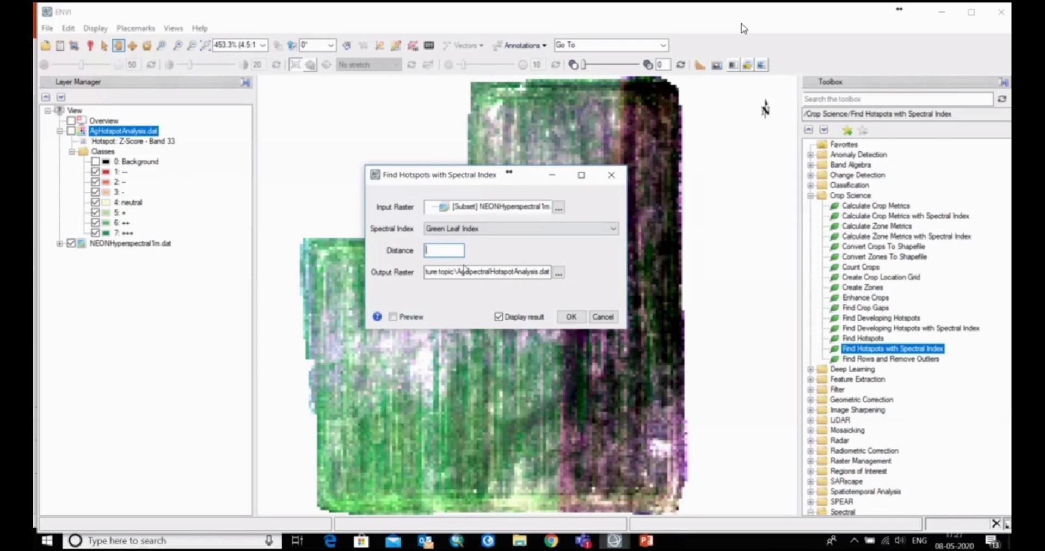
text(2)
click(571, 315)
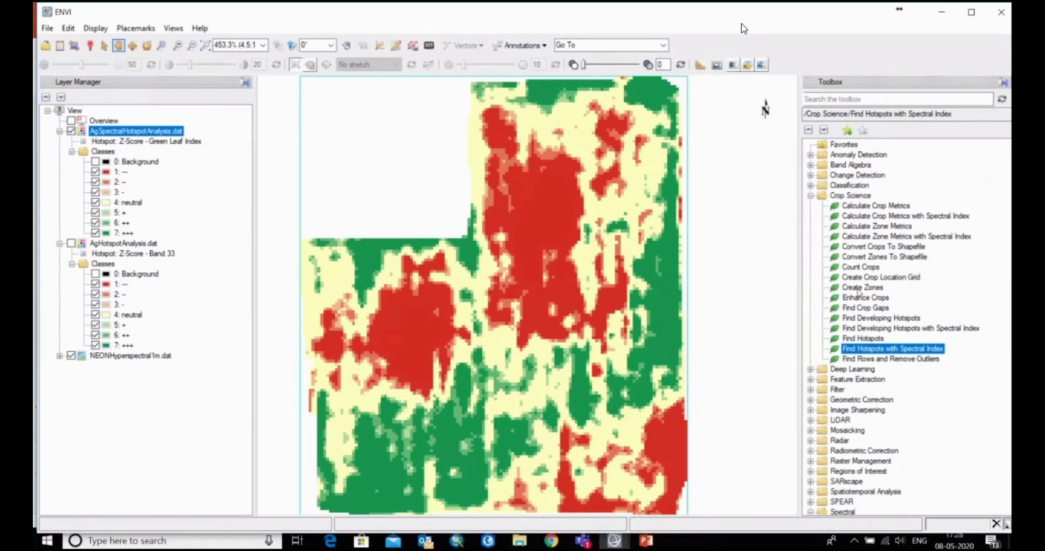
Open Create Zones and choose AgSpectralHotspotAnalysis.dat as the input raster
double_click(862, 287)
drag(520, 154, 467, 155)
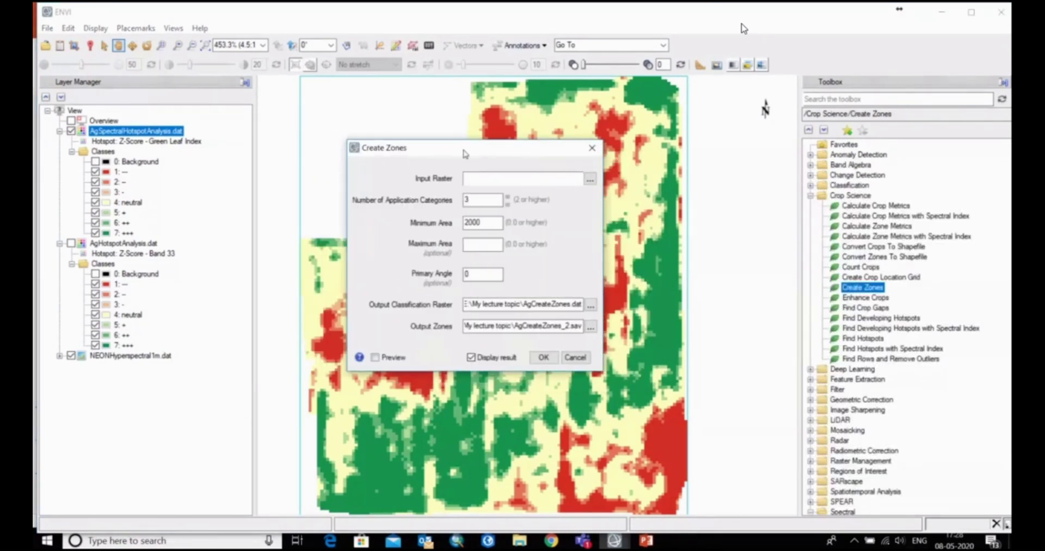
click(590, 180)
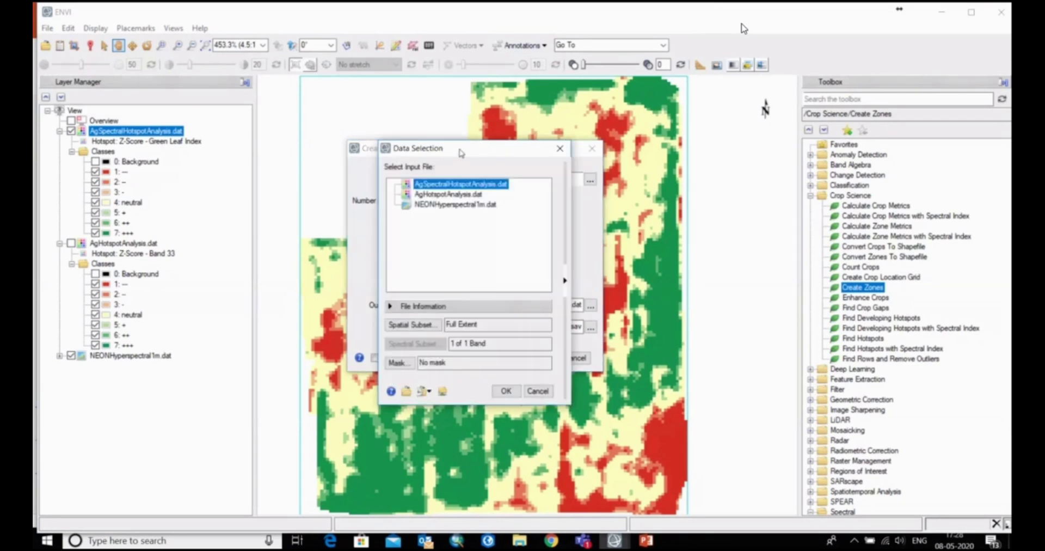
drag(457, 147, 596, 132)
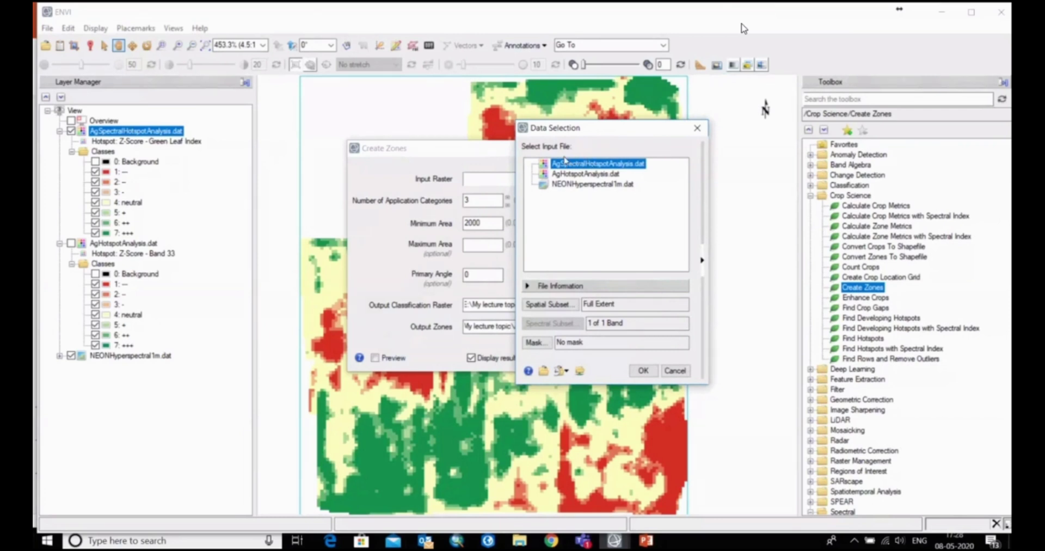
drag(568, 133, 540, 134)
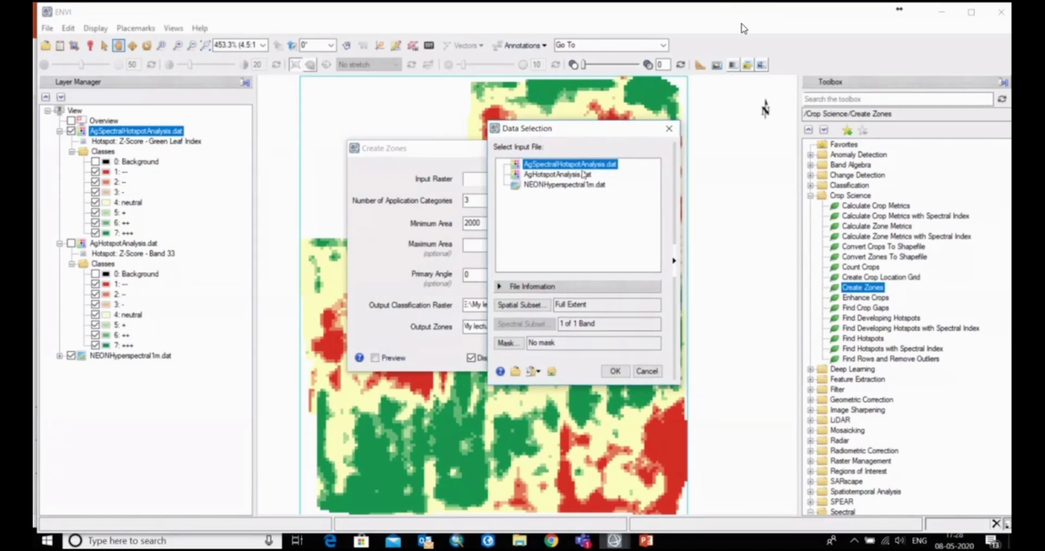
click(616, 372)
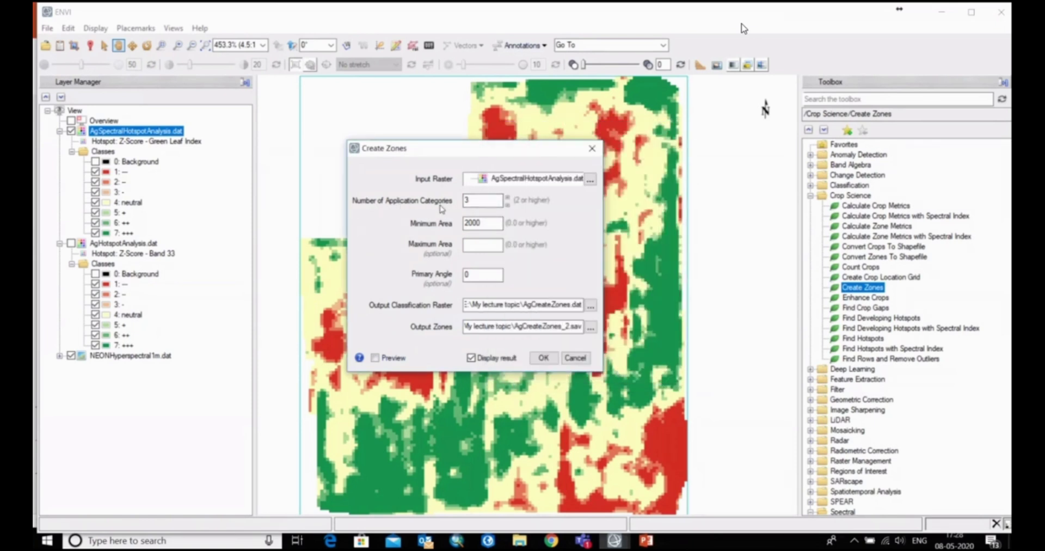
Create the zones with 4 application categories and a minimum area of 200
double_click(475, 201)
text(4)
click(498, 227)
key(BackSpace)
drag(414, 148, 455, 147)
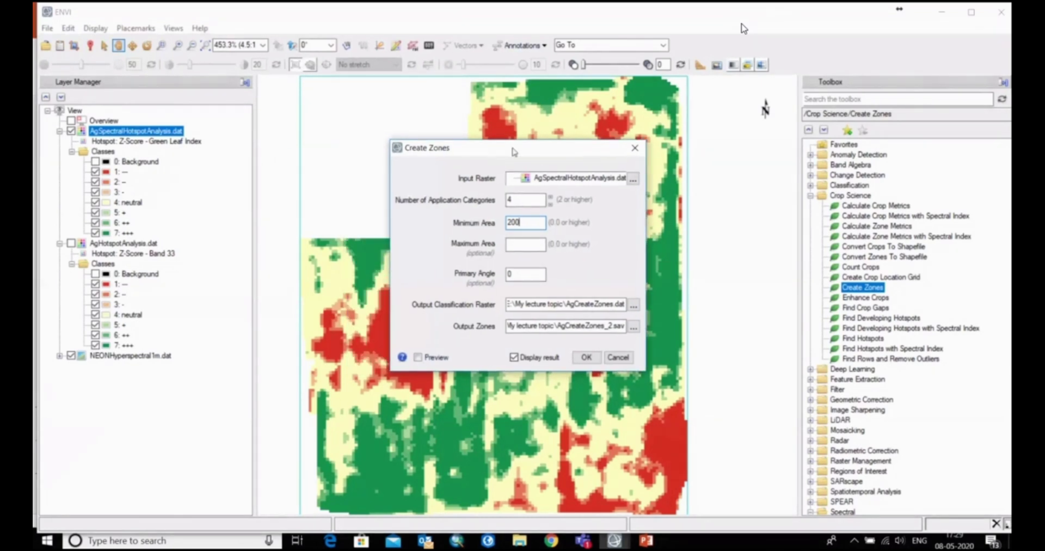
click(585, 357)
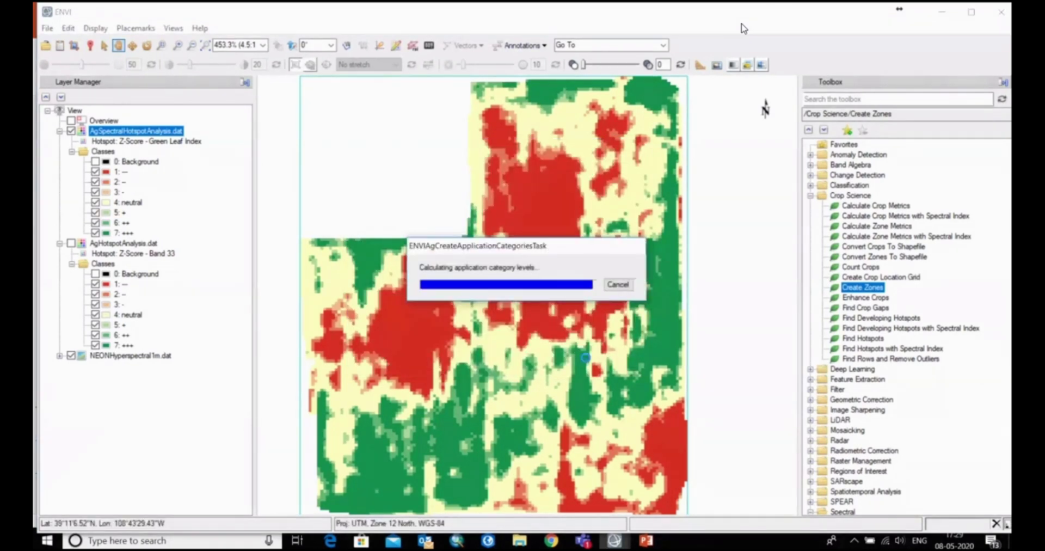